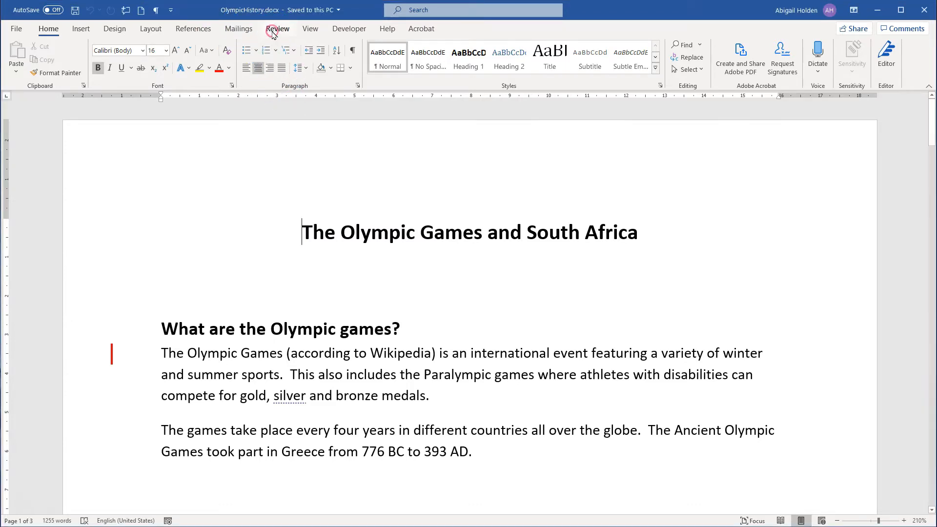
Turn Track Changes on and back off
{"action": "left_click", "coordinate": [274, 30]}
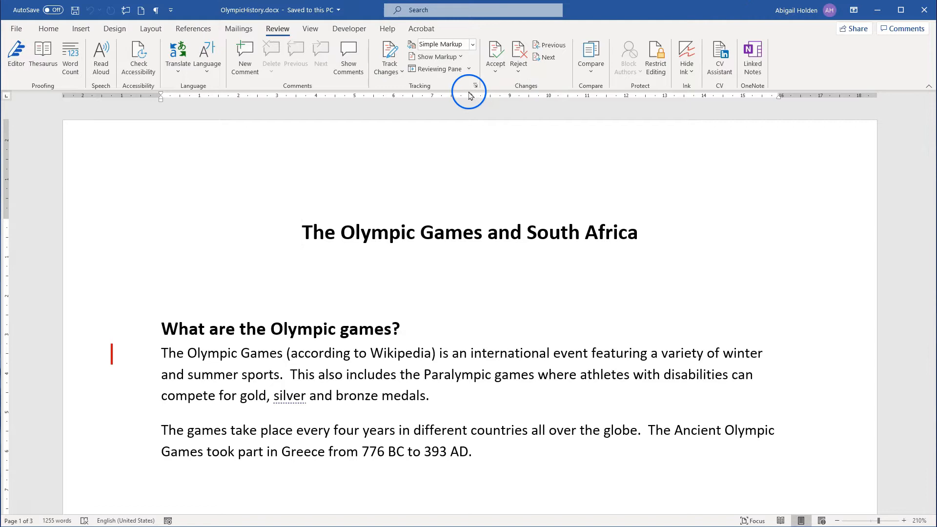
{"action": "left_click", "coordinate": [400, 55]}
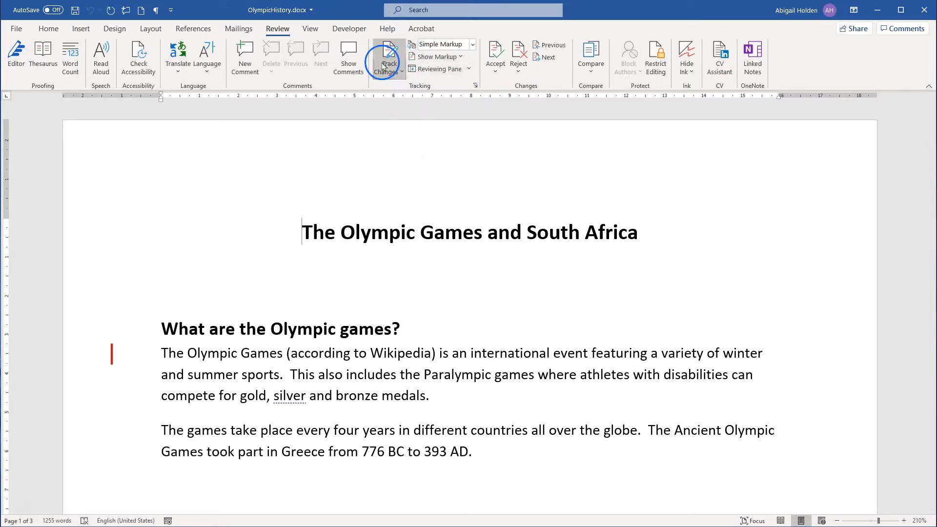
{"action": "left_click", "coordinate": [392, 53]}
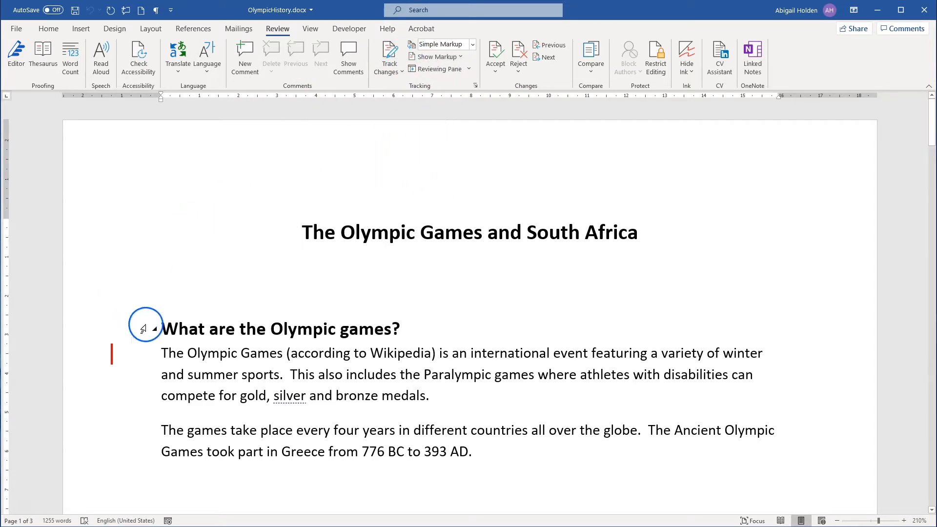
Display the document's tracked insertions and deletions in full with All Markup
{"action": "scroll", "coordinate": [179, 306], "scroll_direction": "down", "scroll_amount": 3}
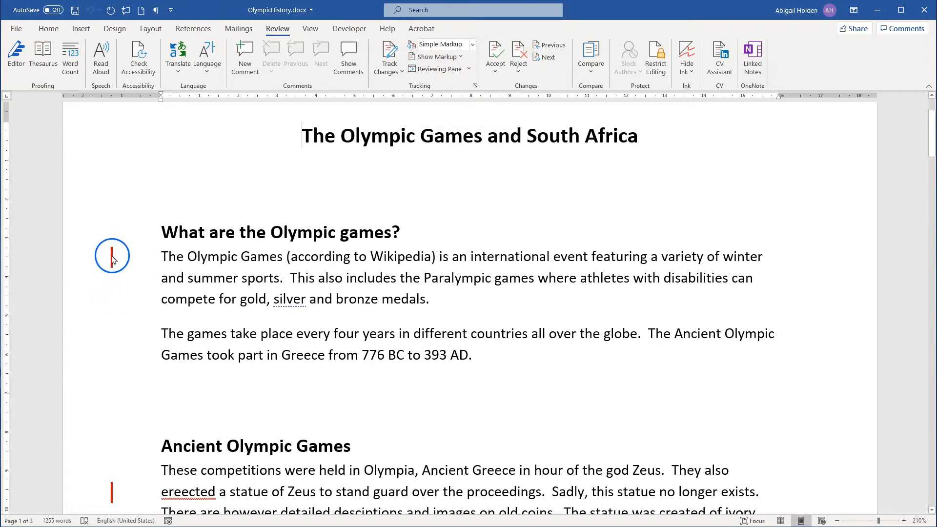
{"action": "scroll", "coordinate": [114, 265], "scroll_direction": "down", "scroll_amount": 10}
{"action": "scroll", "coordinate": [120, 268], "scroll_direction": "up", "scroll_amount": 4}
{"action": "scroll", "coordinate": [122, 275], "scroll_direction": "up", "scroll_amount": 5}
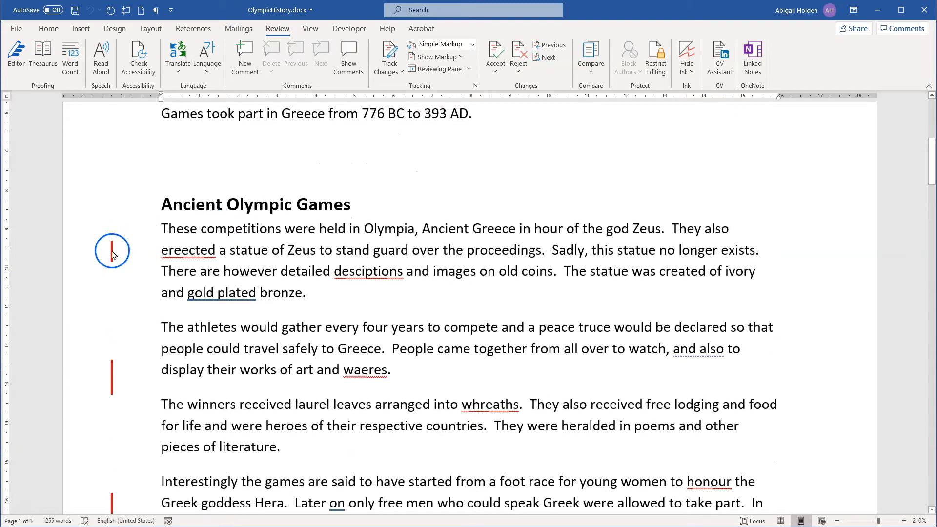
{"action": "left_click", "coordinate": [112, 251]}
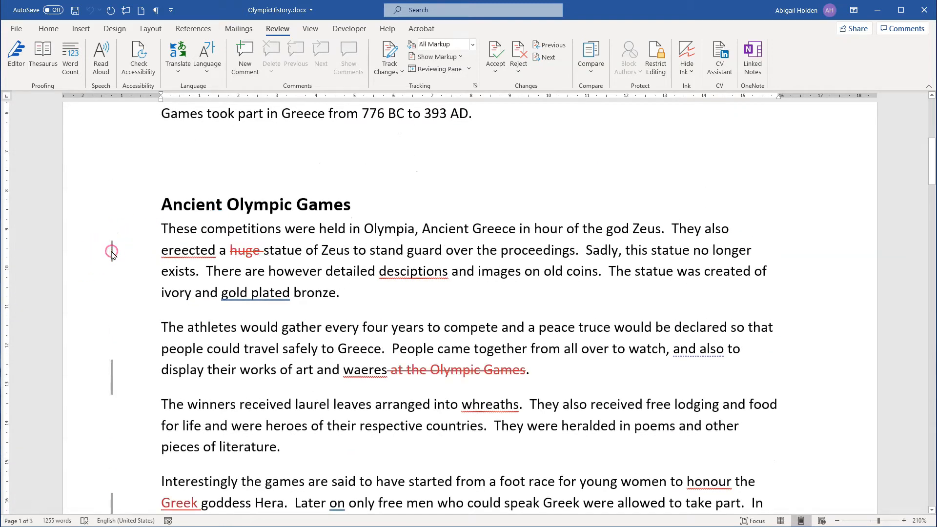
Examine the tracked insertions and deletions in the opening and Ancient Olympic Games sections
{"action": "left_click", "coordinate": [472, 44]}
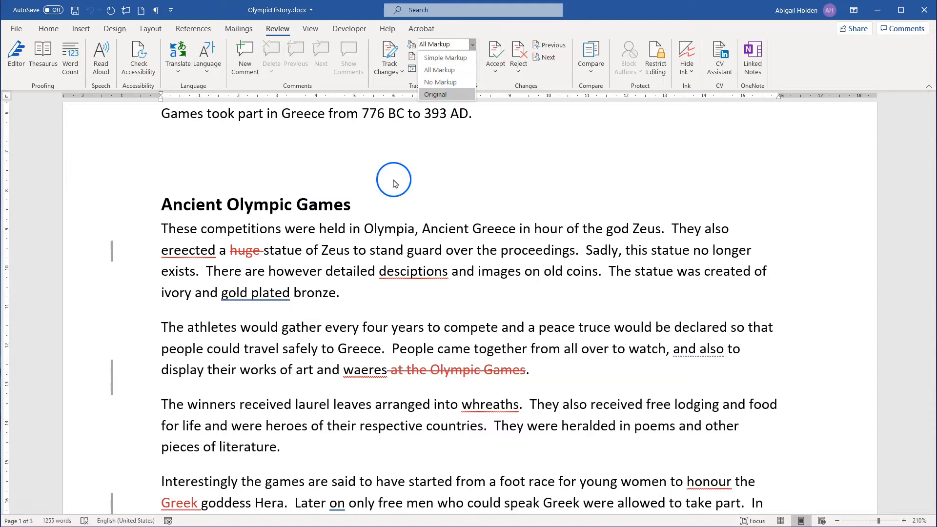
{"action": "left_click", "coordinate": [327, 254]}
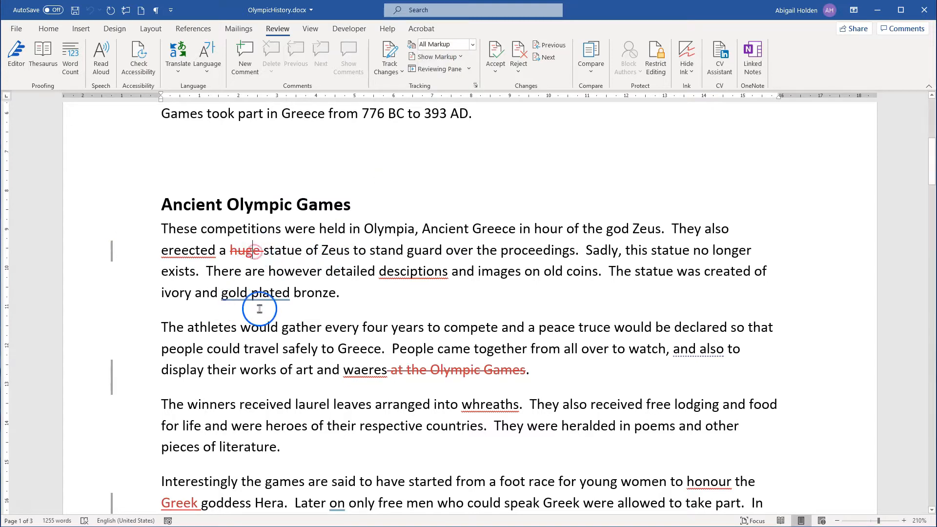
{"action": "scroll", "coordinate": [326, 393], "scroll_direction": "down", "scroll_amount": 5}
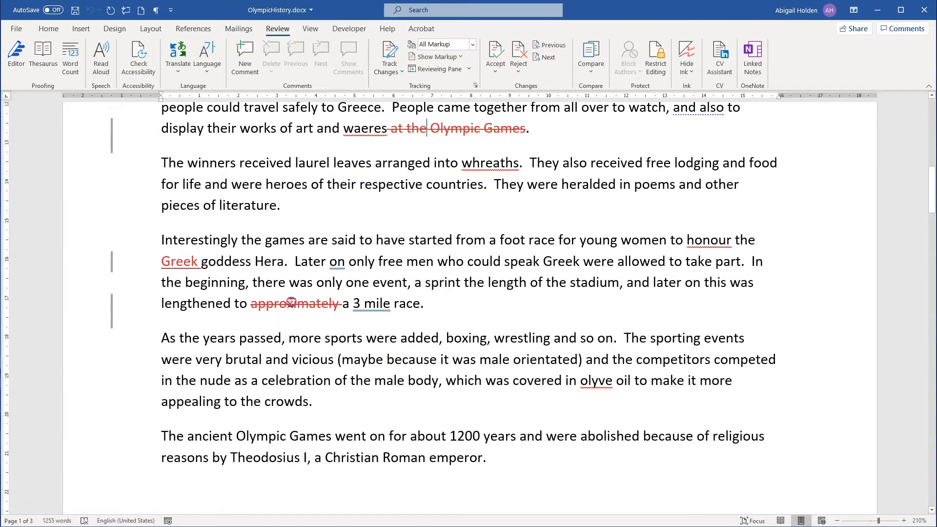
{"action": "scroll", "coordinate": [289, 332], "scroll_direction": "up", "scroll_amount": 5}
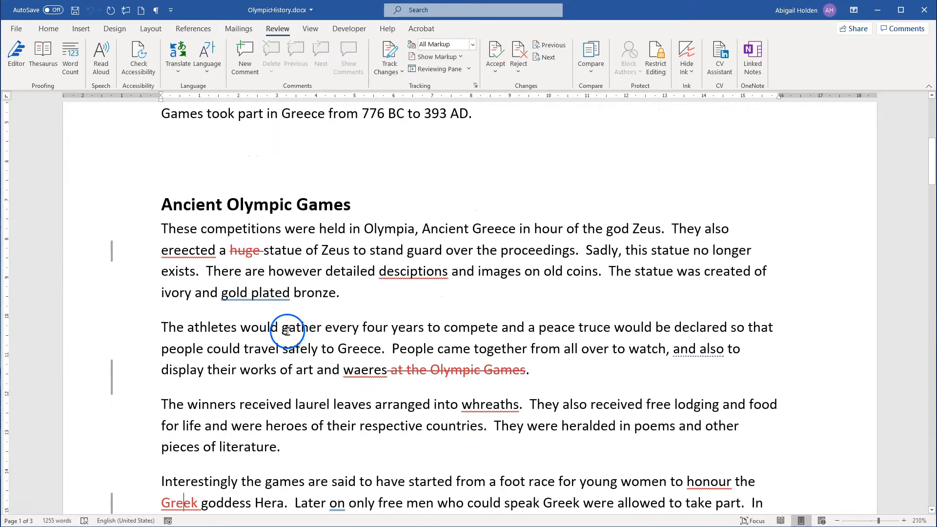
{"action": "scroll", "coordinate": [288, 331], "scroll_direction": "up", "scroll_amount": 4}
{"action": "scroll", "coordinate": [232, 379], "scroll_direction": "down", "scroll_amount": 1}
{"action": "left_click", "coordinate": [247, 394]}
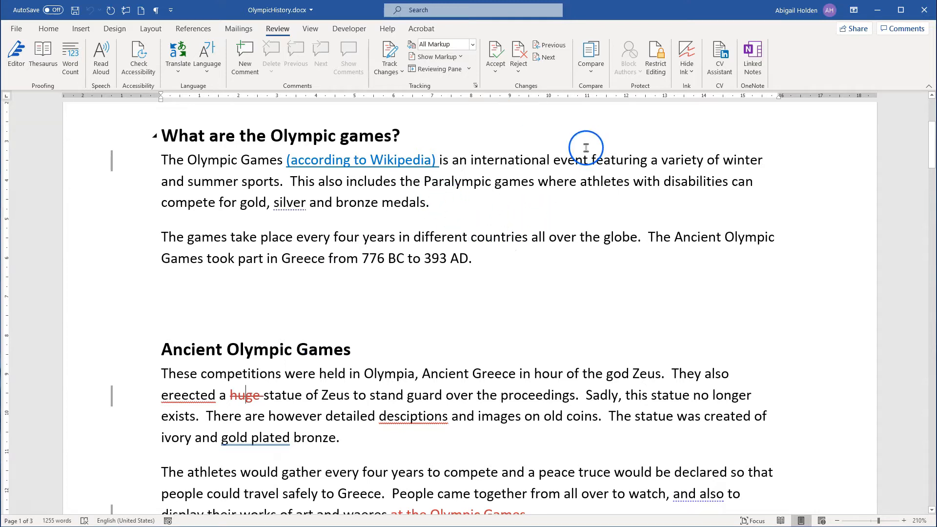
Display the document with No Markup
{"action": "left_click", "coordinate": [462, 57]}
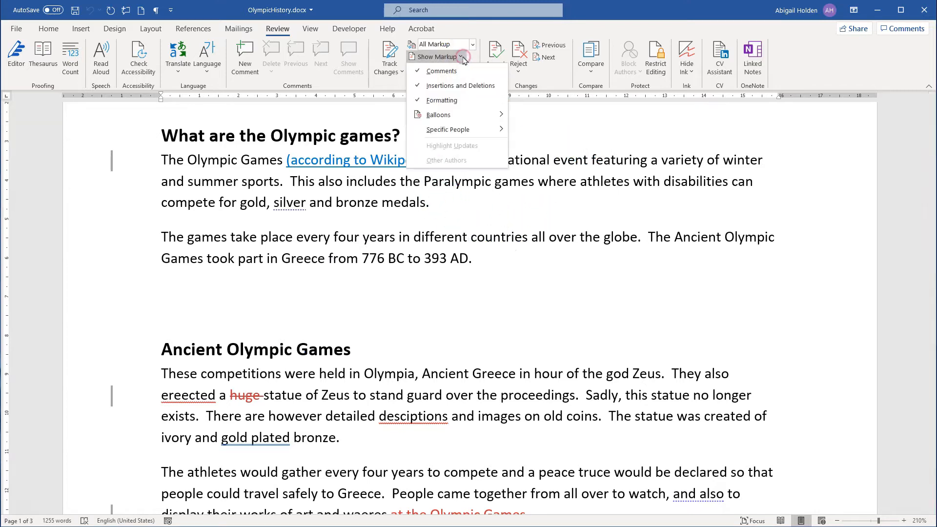
{"action": "left_click", "coordinate": [466, 44]}
{"action": "left_click", "coordinate": [466, 44]}
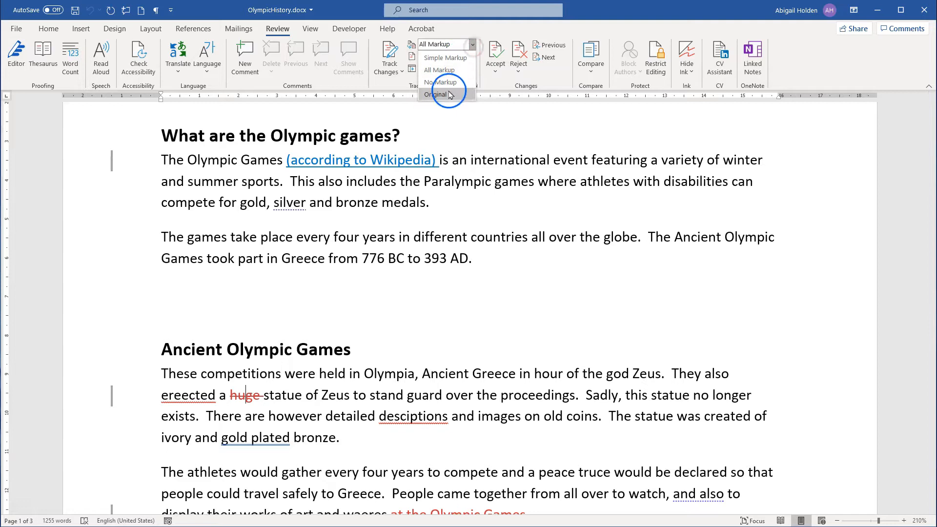
{"action": "left_click", "coordinate": [452, 81]}
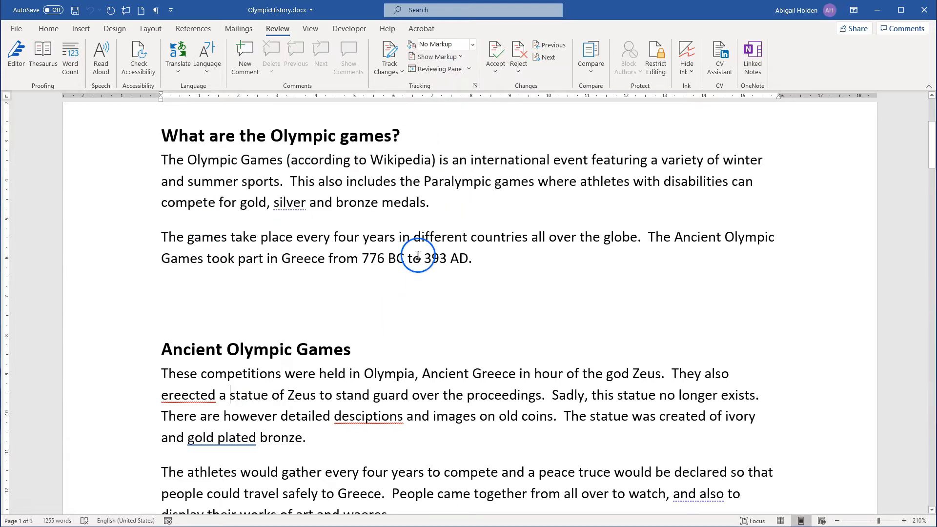
Preview the Original version of the document and return the display to All Markup
{"action": "left_click", "coordinate": [472, 46]}
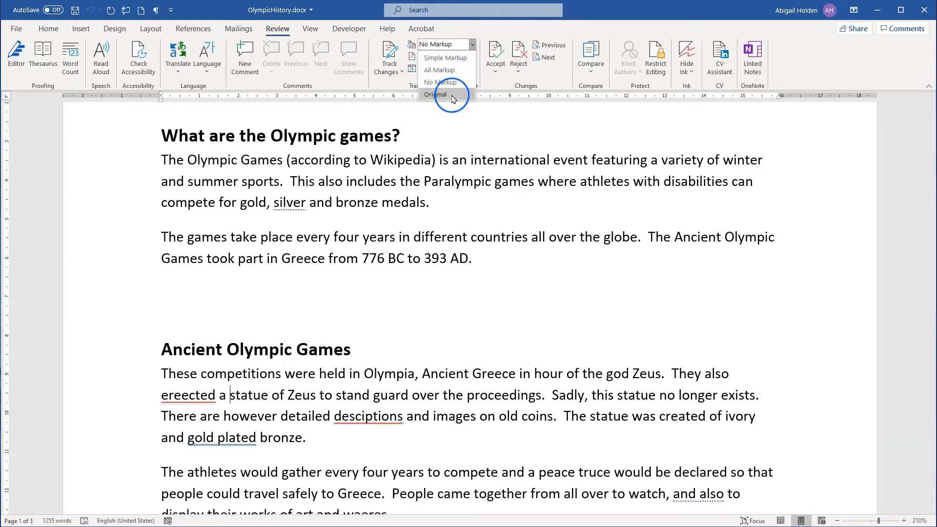
{"action": "left_click", "coordinate": [453, 97]}
{"action": "left_click", "coordinate": [472, 44]}
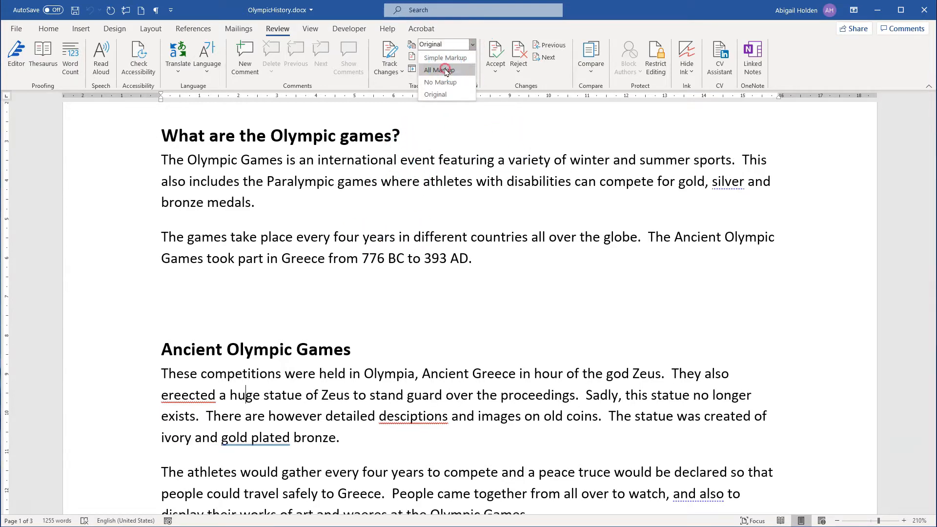
{"action": "left_click", "coordinate": [447, 70]}
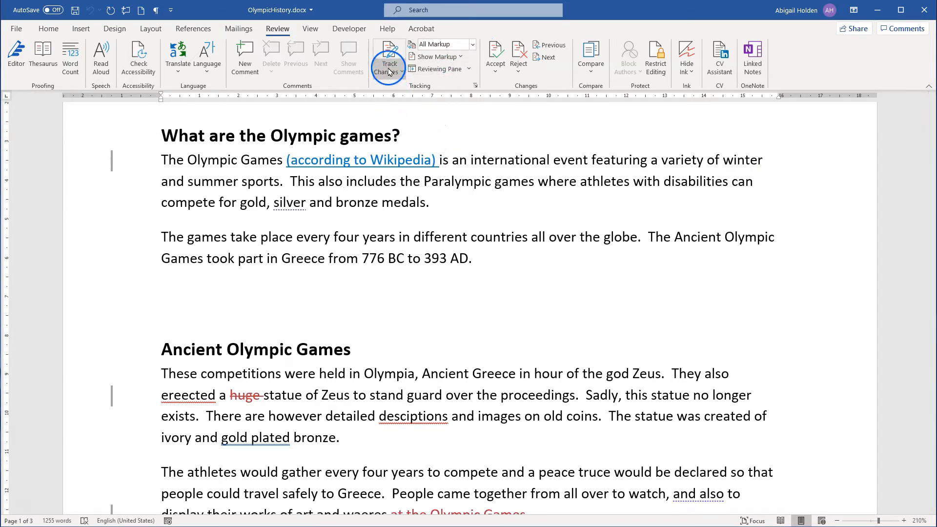
Set the markup to show revisions in balloons, with the page fitted so the balloons can be read
{"action": "left_click", "coordinate": [454, 57]}
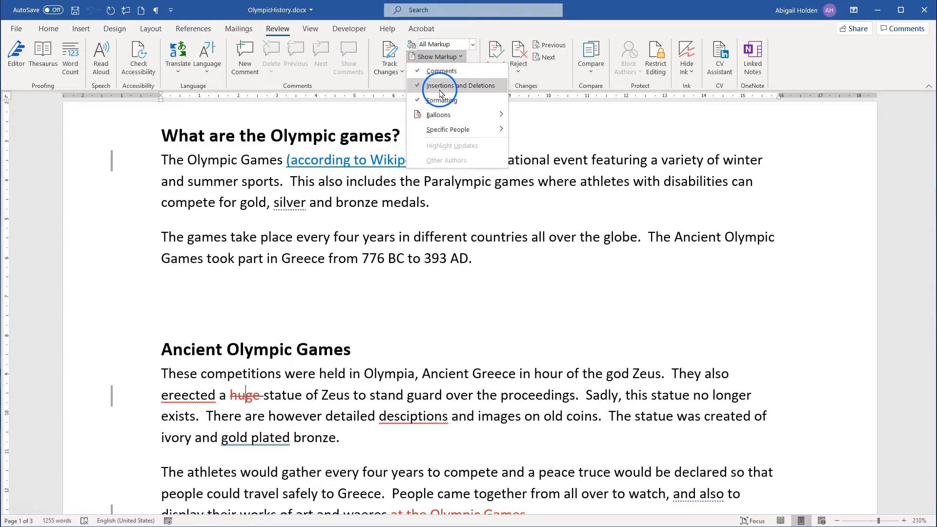
{"action": "mouse_move", "coordinate": [465, 118]}
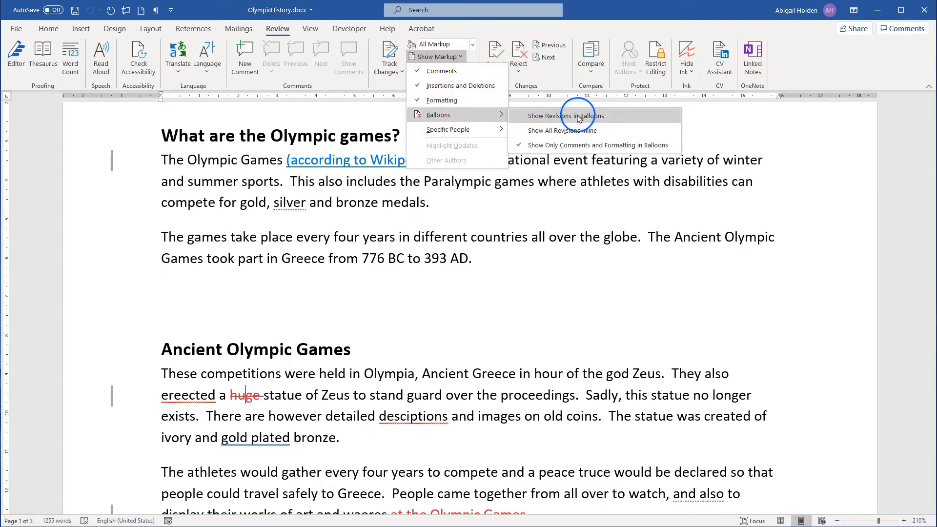
{"action": "left_click", "coordinate": [576, 117]}
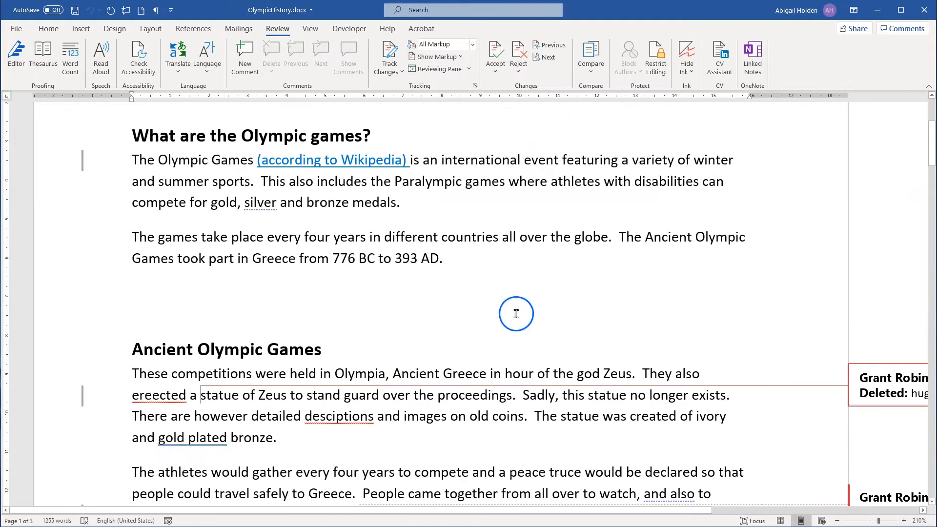
{"action": "left_click", "coordinate": [836, 520]}
{"action": "left_click", "coordinate": [836, 521]}
{"action": "left_click", "coordinate": [836, 521]}
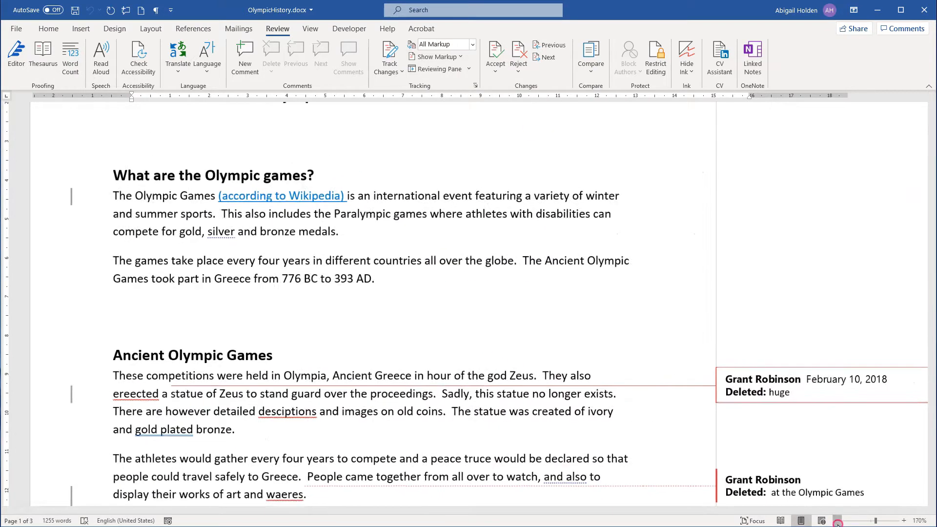
{"action": "left_click", "coordinate": [837, 520]}
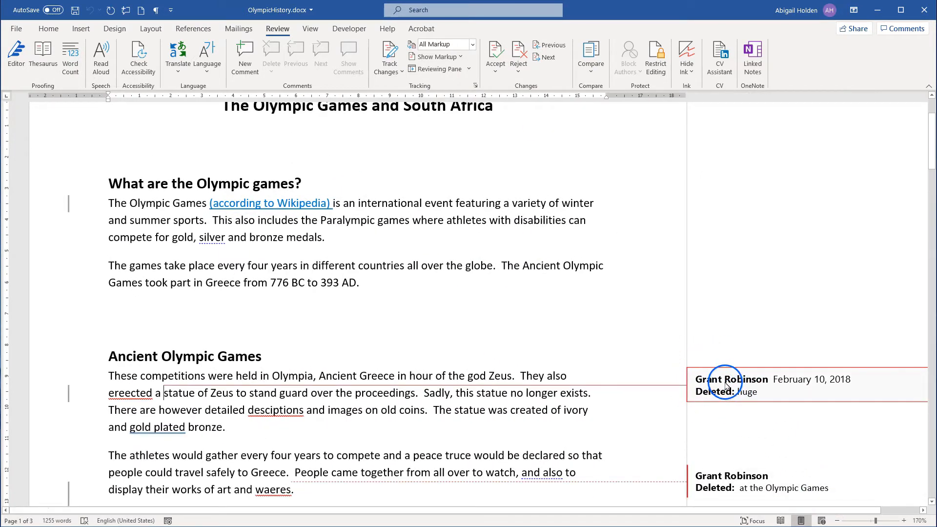
Examine the revision balloons beside the Ancient Olympic Games text
{"action": "scroll", "coordinate": [723, 389], "scroll_direction": "down", "scroll_amount": 3}
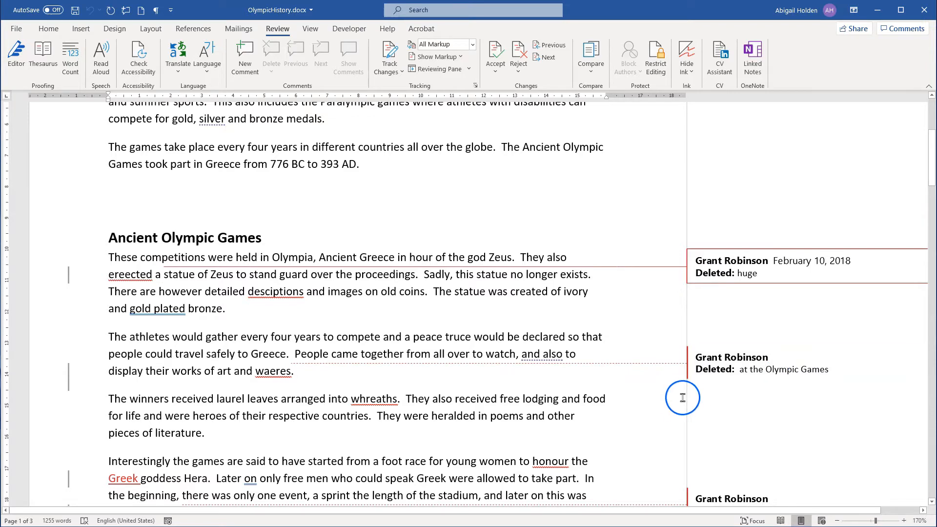
{"action": "scroll", "coordinate": [680, 396], "scroll_direction": "up", "scroll_amount": 5}
{"action": "scroll", "coordinate": [681, 387], "scroll_direction": "down", "scroll_amount": 8}
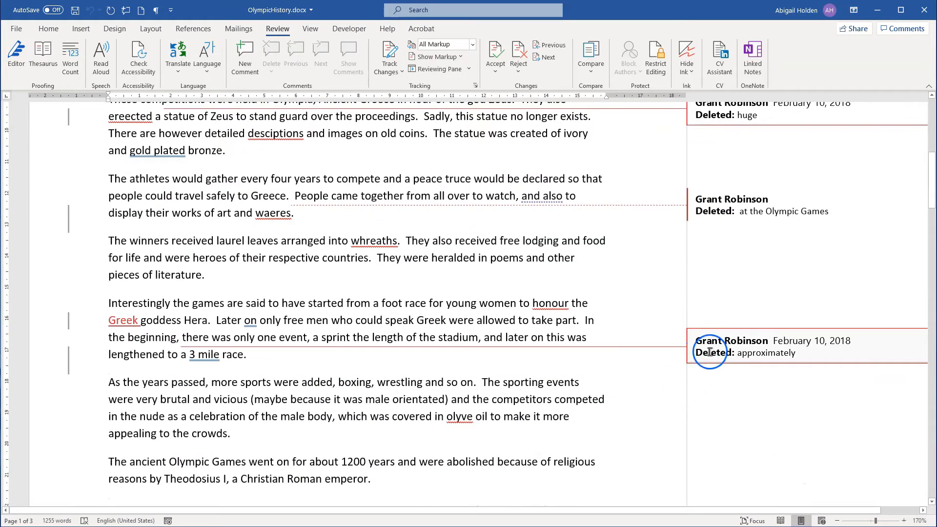
{"action": "scroll", "coordinate": [686, 395], "scroll_direction": "down", "scroll_amount": 9}
{"action": "scroll", "coordinate": [683, 399], "scroll_direction": "up", "scroll_amount": 10}
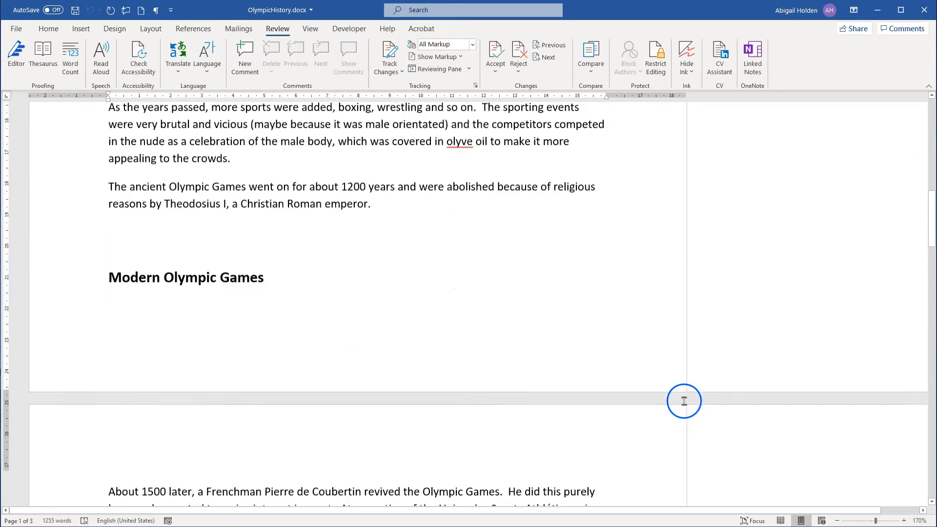
{"action": "scroll", "coordinate": [450, 121], "scroll_direction": "up", "scroll_amount": 3}
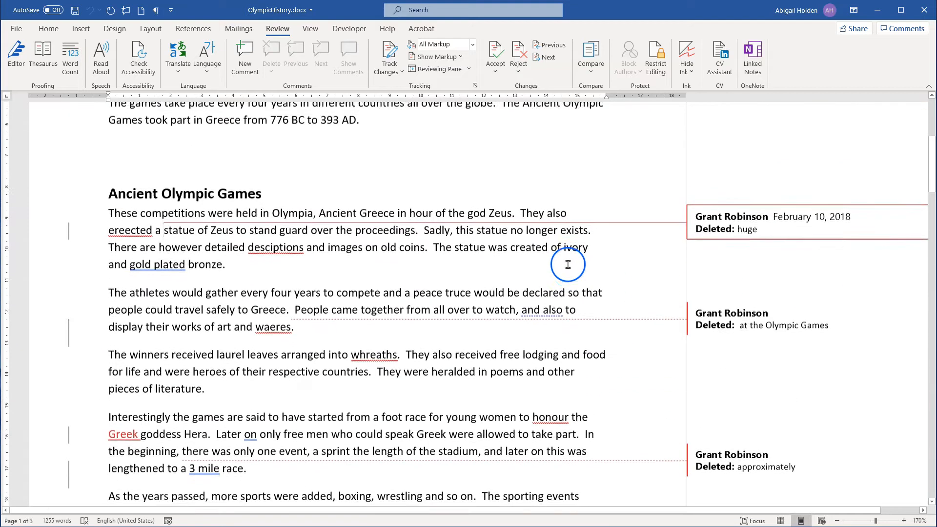
{"action": "scroll", "coordinate": [483, 288], "scroll_direction": "up", "scroll_amount": 4}
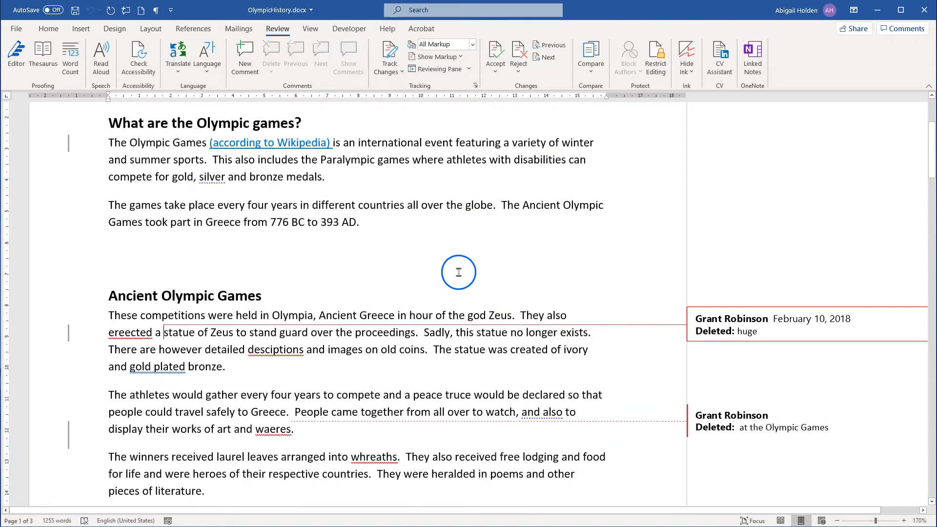
Check the list of revisions in the vertical Reviewing Pane and close it
{"action": "left_click", "coordinate": [468, 69]}
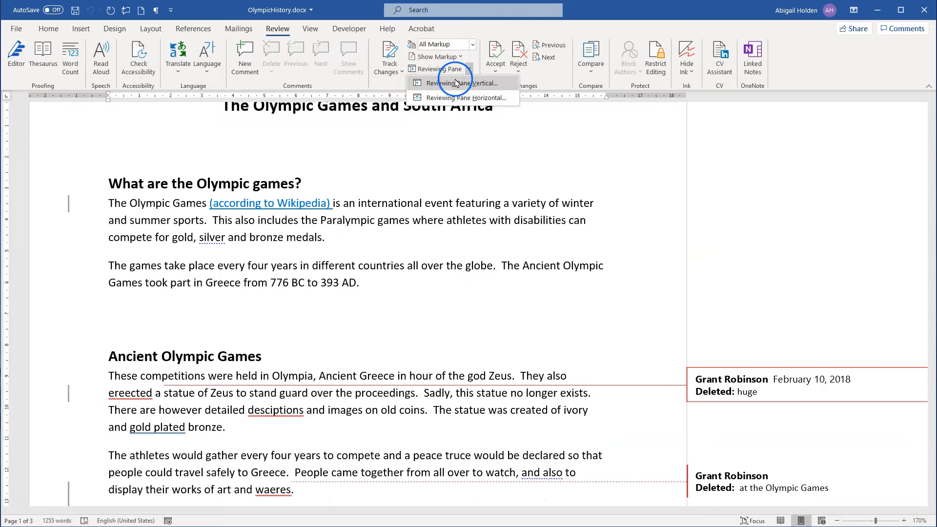
{"action": "left_click", "coordinate": [431, 84]}
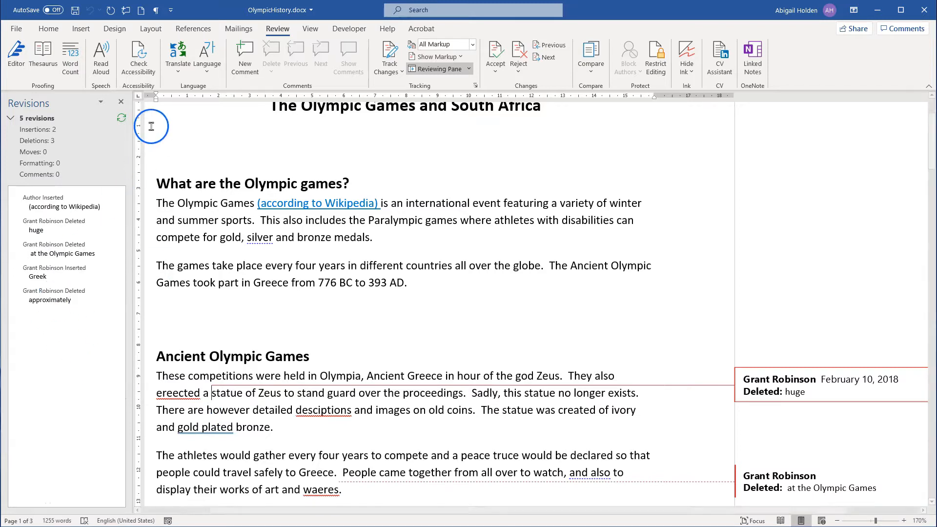
{"action": "left_click", "coordinate": [122, 101]}
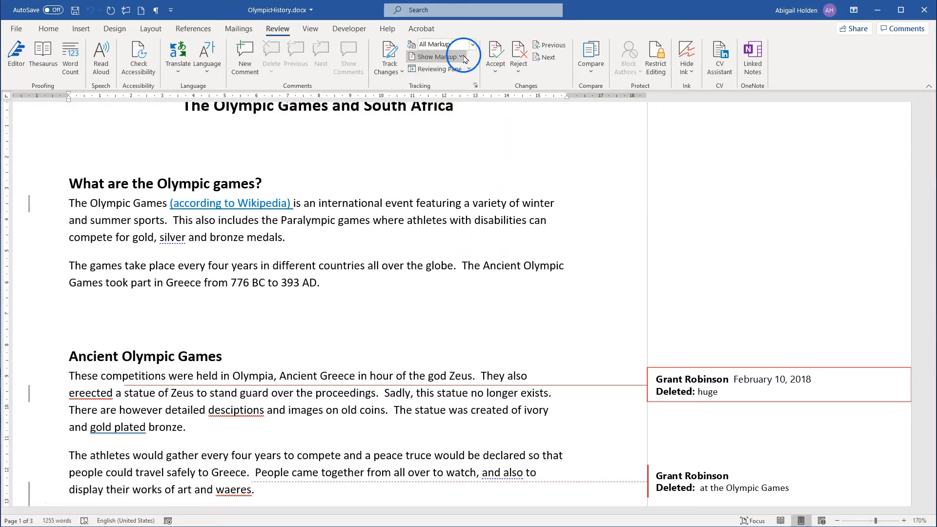
Set the markup to show all revisions inline instead of in balloons
{"action": "left_click", "coordinate": [459, 56]}
{"action": "mouse_move", "coordinate": [467, 117]}
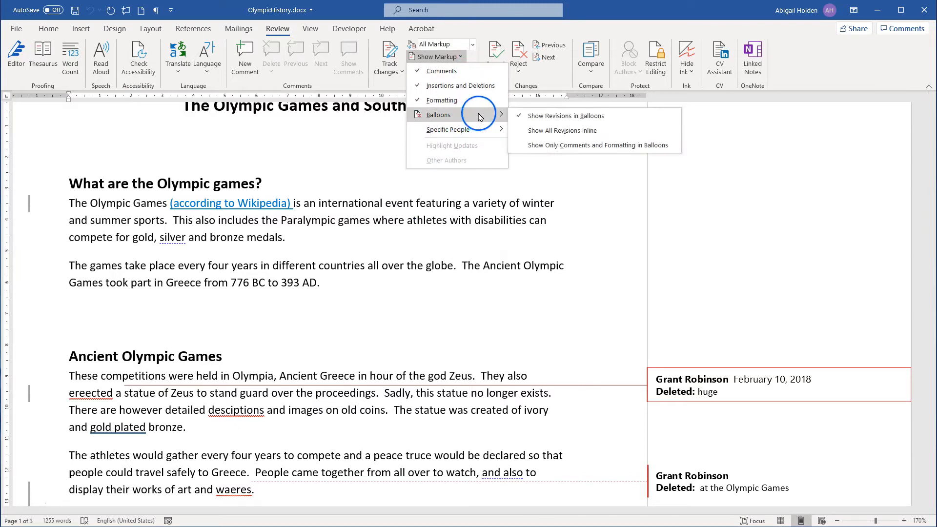
{"action": "left_click", "coordinate": [534, 129]}
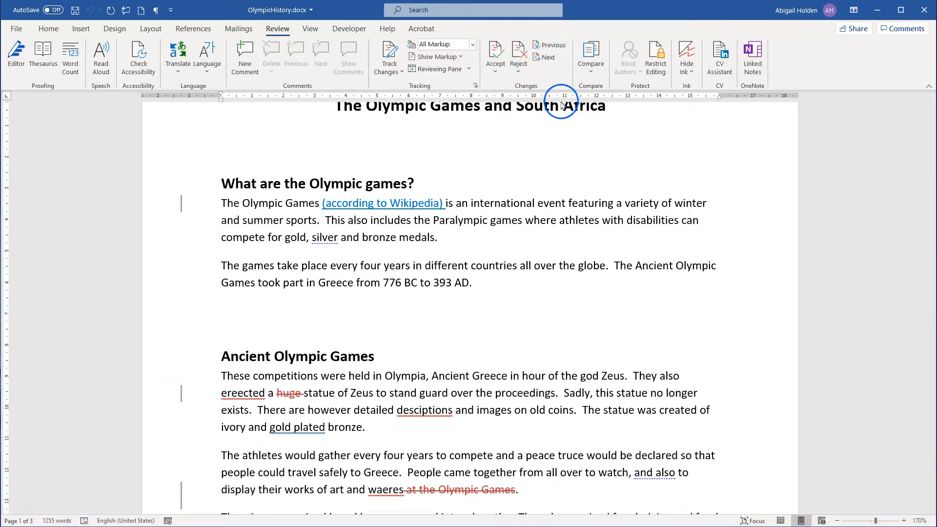
Go to the inserted text "(according to Wikipedia)" in the first paragraph, accept the insertion and move to the next change
{"action": "left_click", "coordinate": [544, 58]}
{"action": "left_click", "coordinate": [545, 45]}
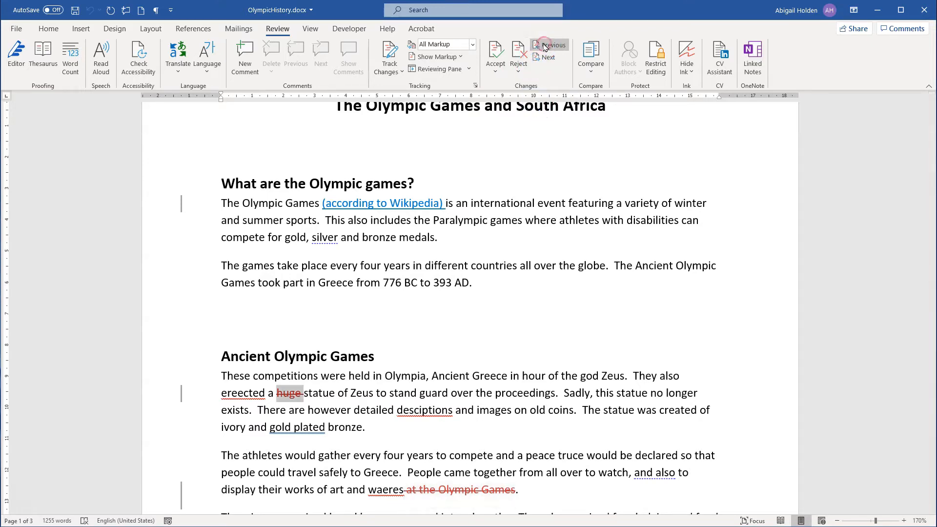
{"action": "left_click", "coordinate": [546, 45]}
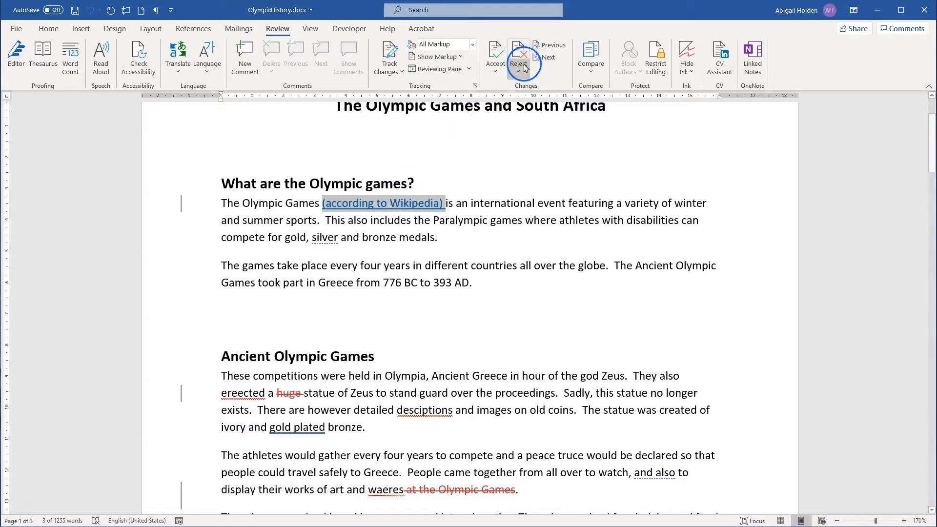
{"action": "right_click", "coordinate": [386, 208]}
{"action": "left_click", "coordinate": [427, 282]}
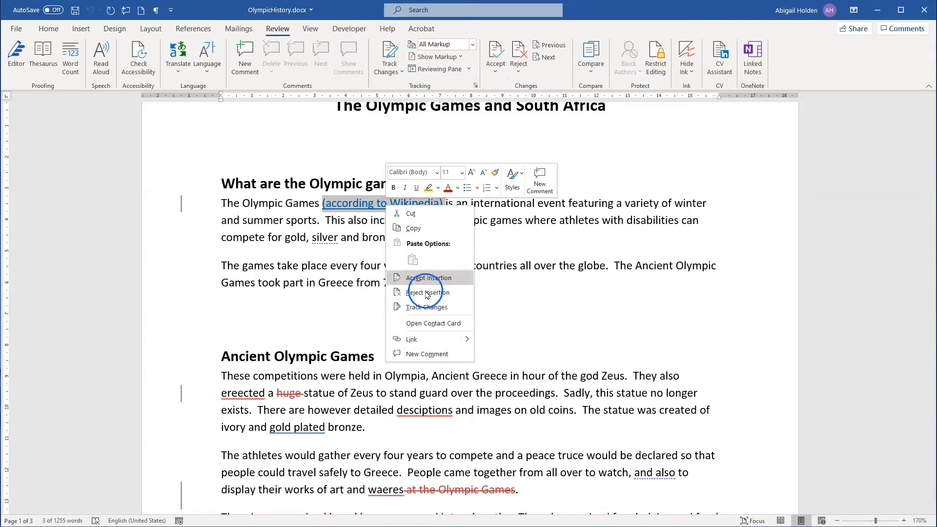
{"action": "left_click", "coordinate": [493, 76]}
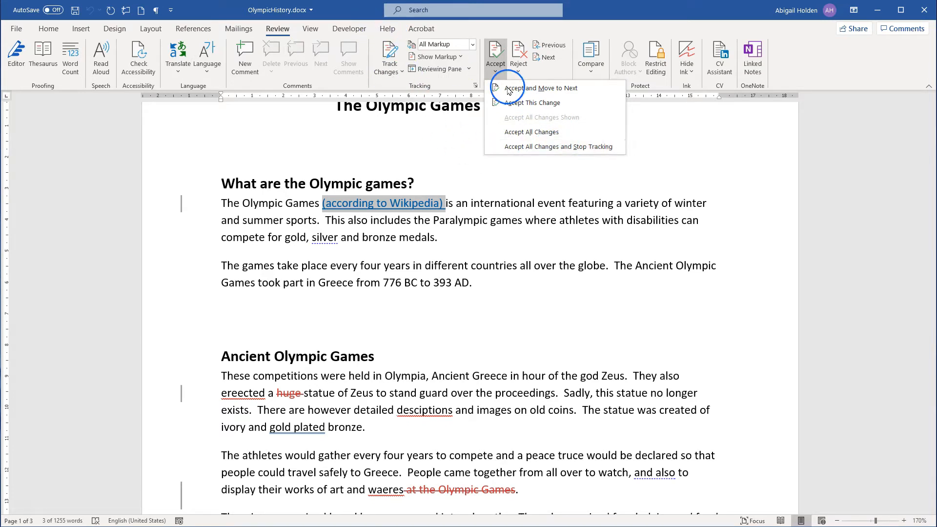
{"action": "left_click", "coordinate": [540, 88]}
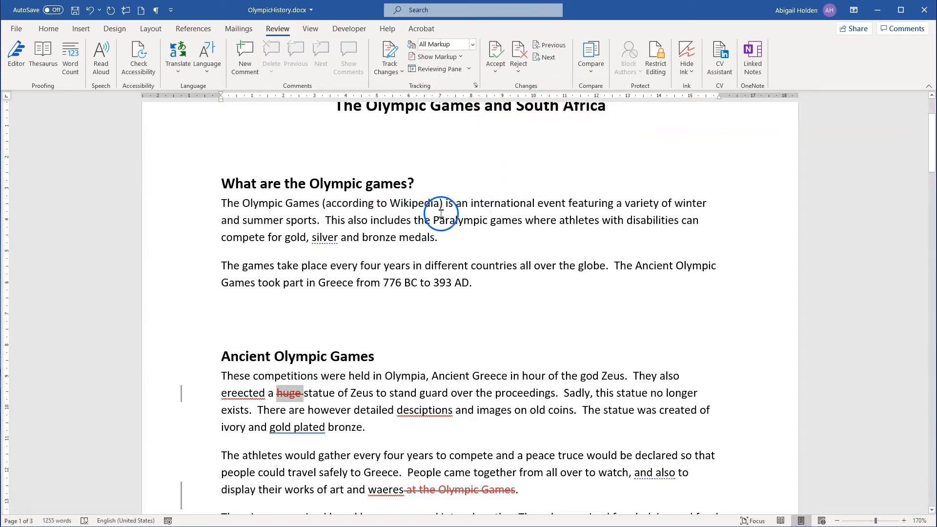
Reject the deletion of "huge" in the first paragraph under Ancient Olympic Games
{"action": "scroll", "coordinate": [441, 213], "scroll_direction": "down", "scroll_amount": 3}
{"action": "right_click", "coordinate": [287, 237]}
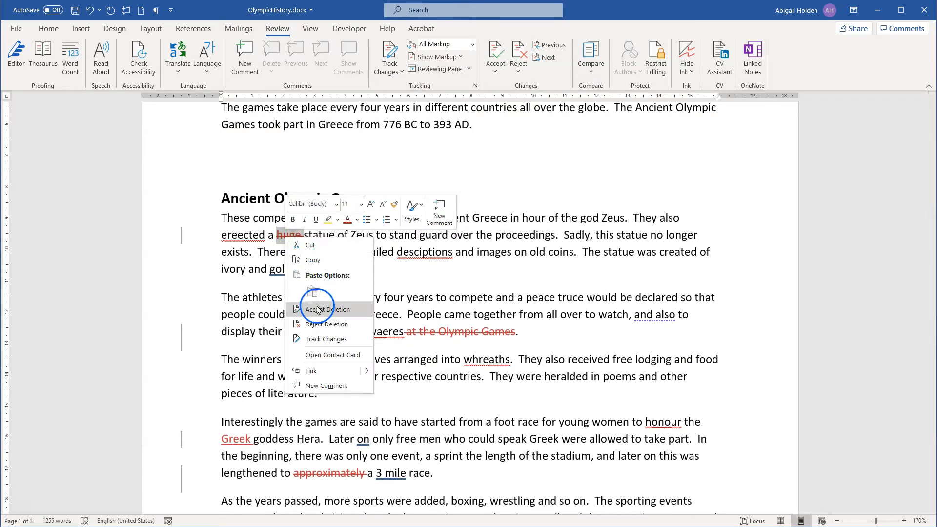
{"action": "left_click", "coordinate": [322, 324]}
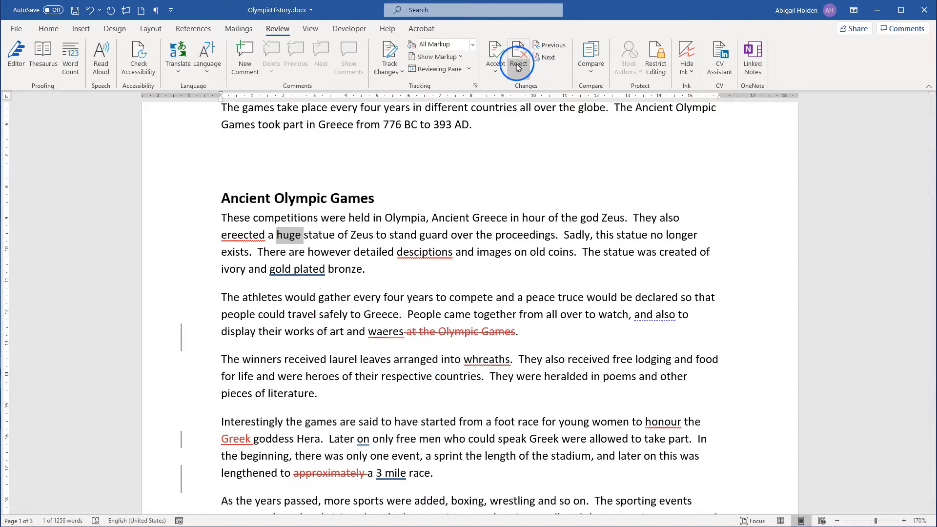
Go to the next change and reject the deletion of "at the Olympic Games"
{"action": "left_click", "coordinate": [545, 58]}
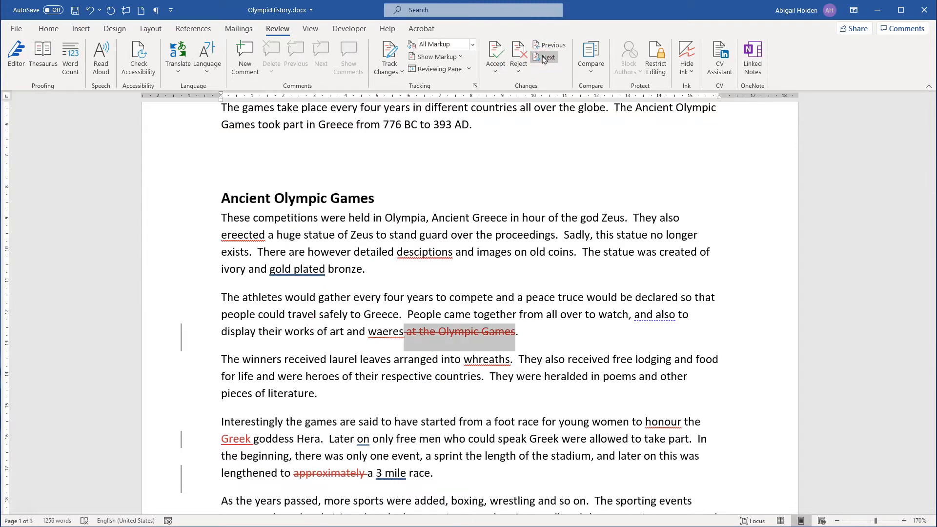
{"action": "left_click", "coordinate": [518, 53]}
{"action": "scroll", "coordinate": [394, 275], "scroll_direction": "down", "scroll_amount": 2}
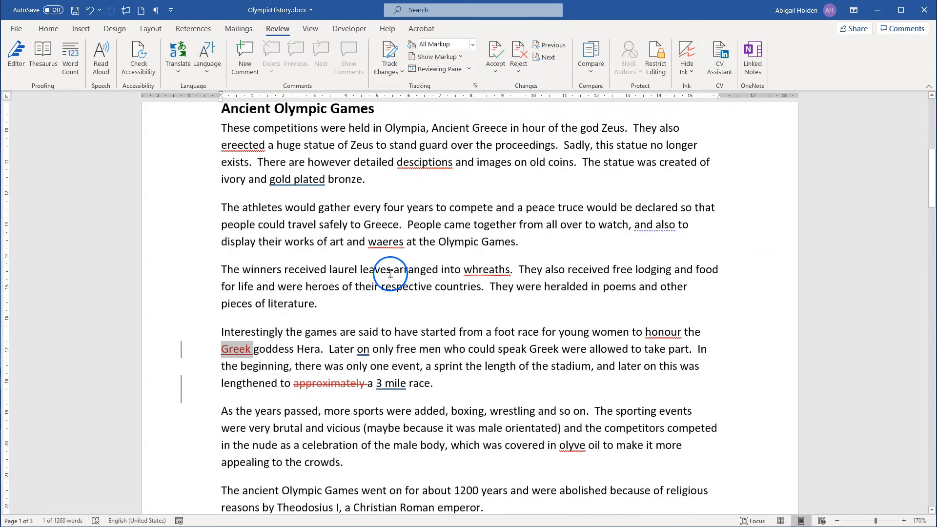
Accept the insertion of "Greek" before "goddess Hera" and reject the deletion of "approximately" before "a 3 mile race"
{"action": "left_click", "coordinate": [495, 49]}
{"action": "scroll", "coordinate": [386, 320], "scroll_direction": "up", "scroll_amount": 1}
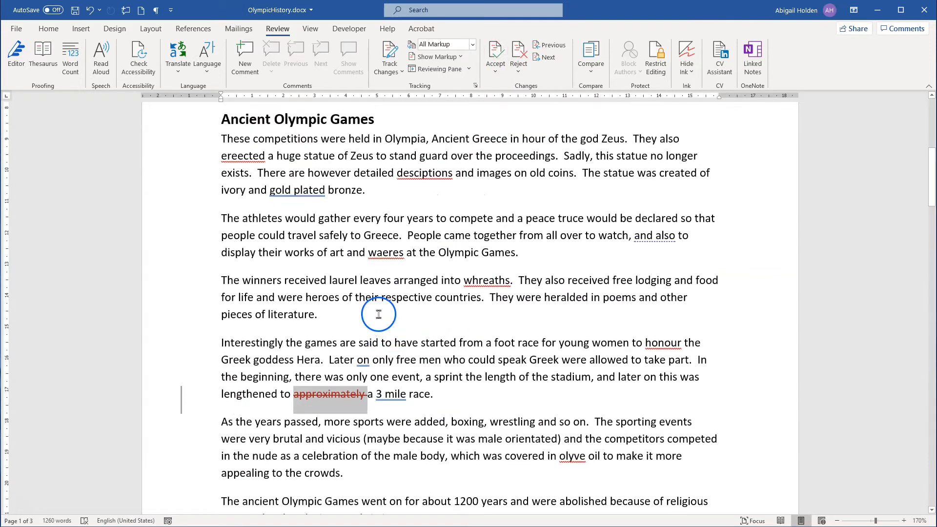
{"action": "left_click", "coordinate": [518, 51]}
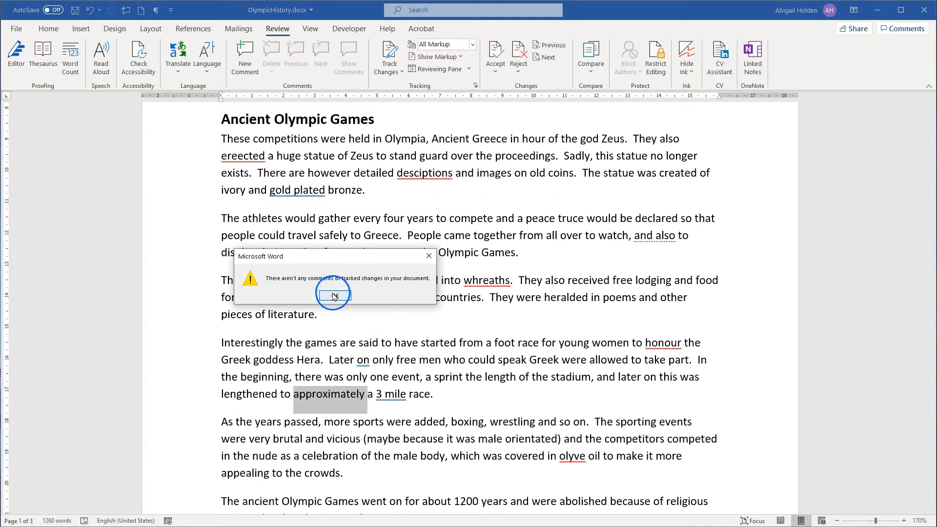
{"action": "left_click", "coordinate": [334, 295]}
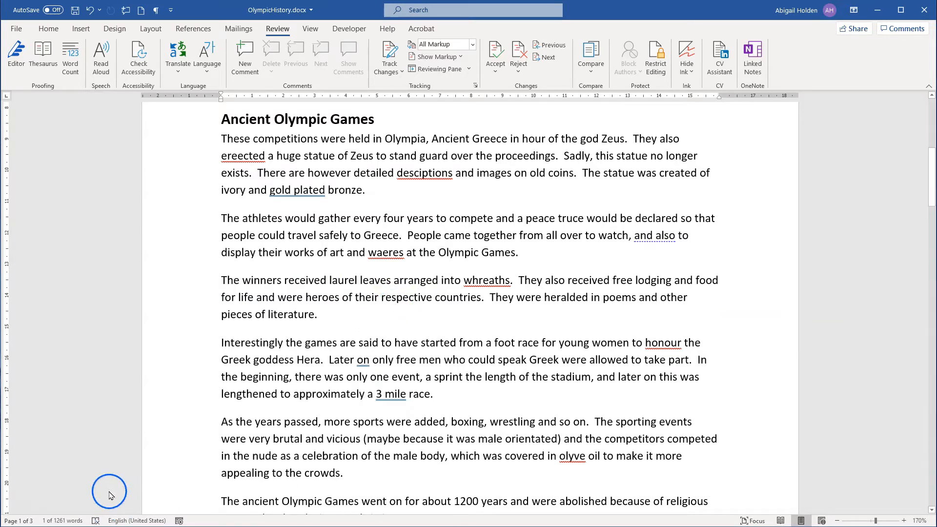
Turn on Track Changes and insert "and Latvia" after "Estonia" in the 1992 Barcelona paragraph on the last page
{"action": "scroll", "coordinate": [411, 326], "scroll_direction": "up", "scroll_amount": 3}
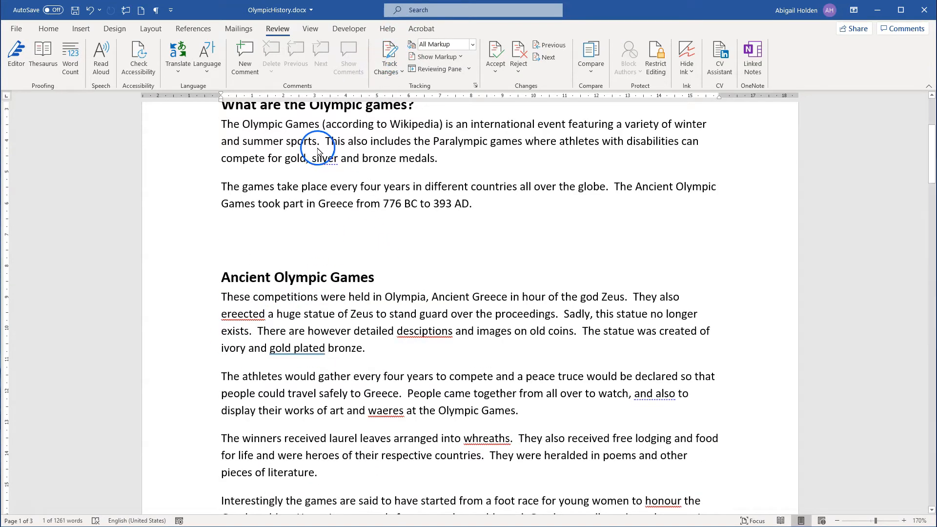
{"action": "left_click", "coordinate": [393, 49]}
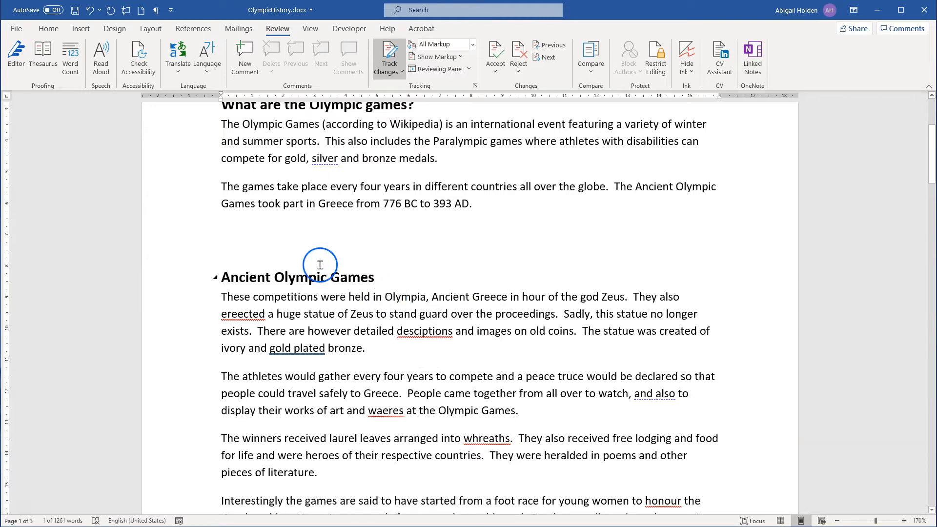
{"action": "scroll", "coordinate": [346, 279], "scroll_direction": "down", "scroll_amount": 20}
{"action": "scroll", "coordinate": [327, 254], "scroll_direction": "down", "scroll_amount": 18}
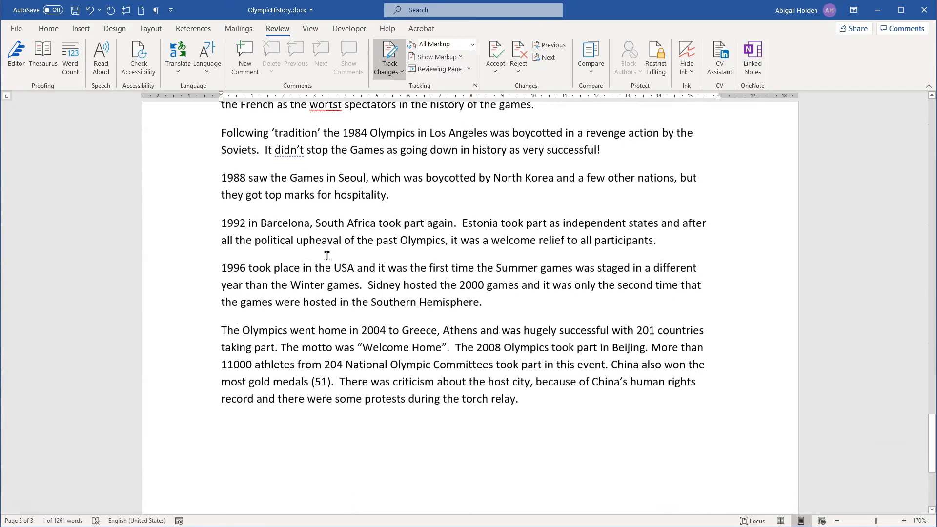
{"action": "scroll", "coordinate": [326, 256], "scroll_direction": "up", "scroll_amount": 1}
{"action": "left_click", "coordinate": [299, 288]}
{"action": "left_click", "coordinate": [254, 265]}
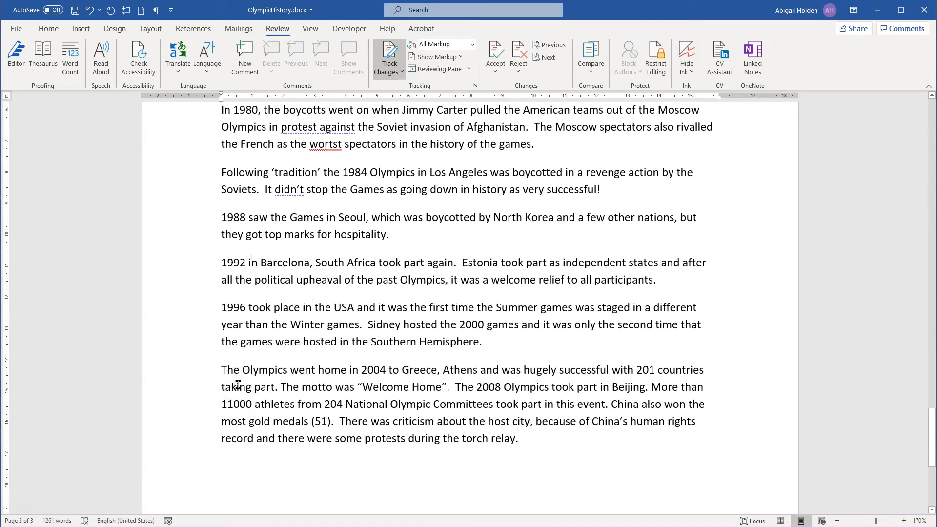
{"action": "type", "text": "and"}
{"action": "type", "text": "Latvia"}
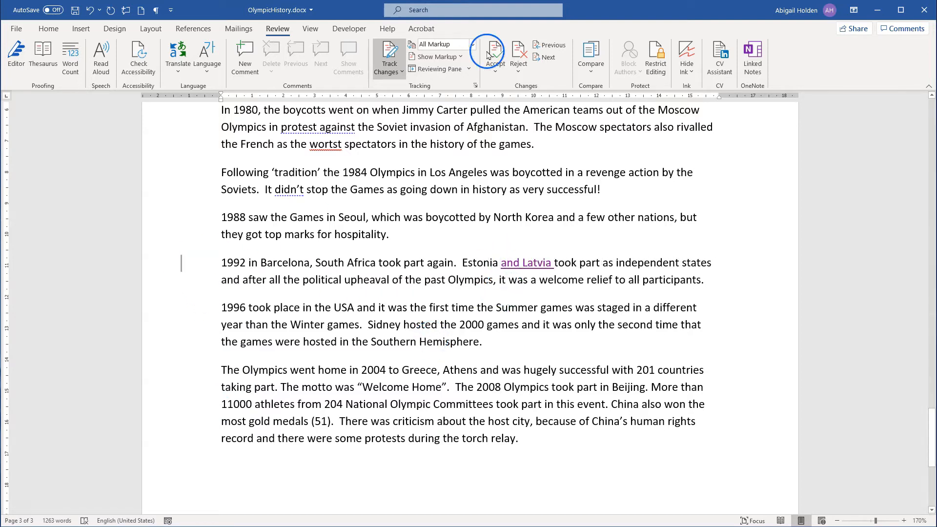
View the tracked insertion in Simple Markup and return the display to All Markup
{"action": "left_click", "coordinate": [461, 44]}
{"action": "left_click", "coordinate": [445, 58]}
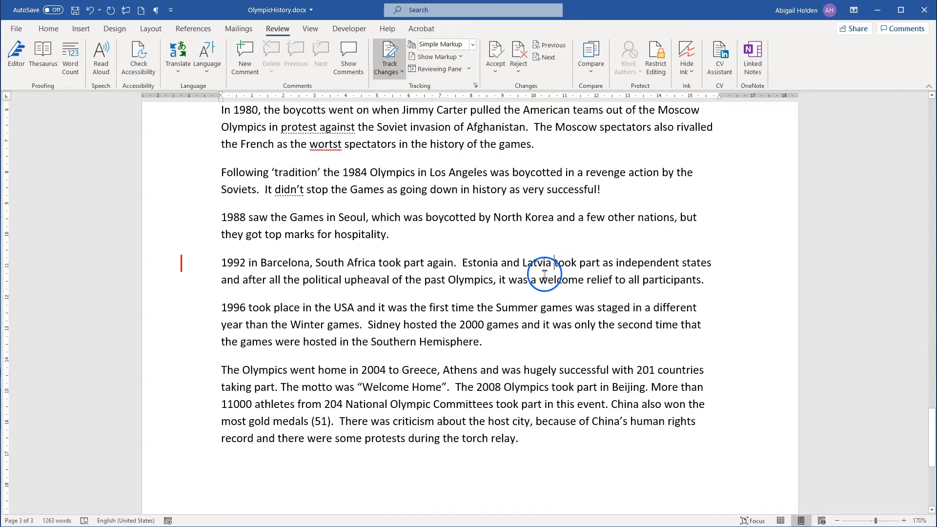
{"action": "left_click", "coordinate": [471, 43]}
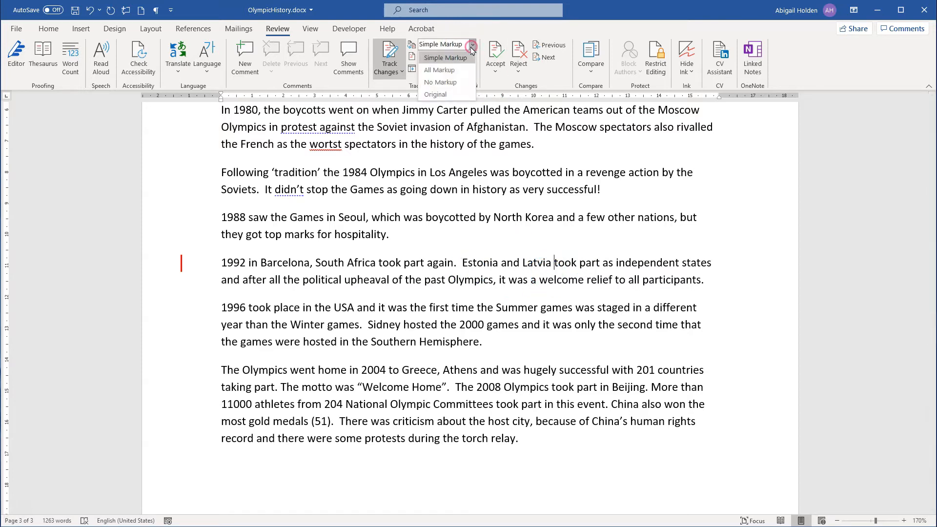
{"action": "left_click", "coordinate": [458, 69]}
Make the word "Following" bold at the start of the paragraph about the 1984 Olympics
{"action": "scroll", "coordinate": [361, 374], "scroll_direction": "up", "scroll_amount": 3}
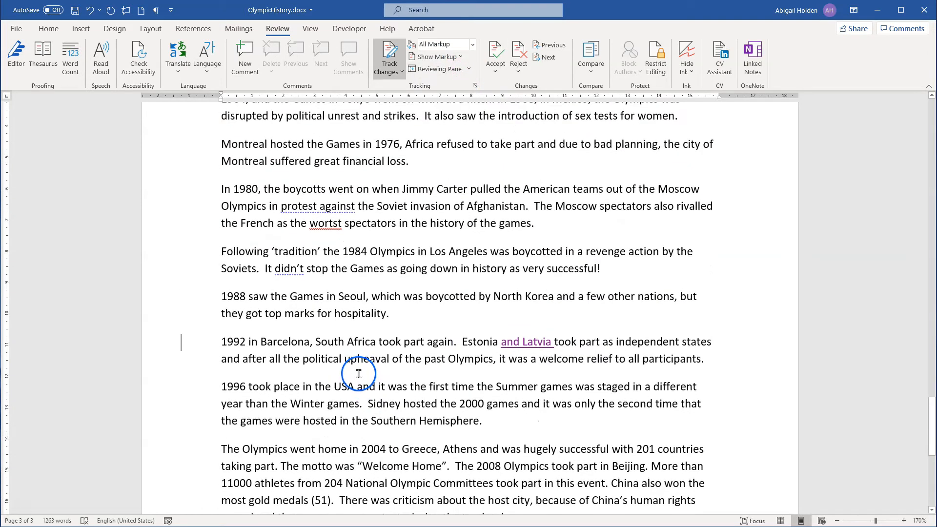
{"action": "double_click", "coordinate": [244, 252]}
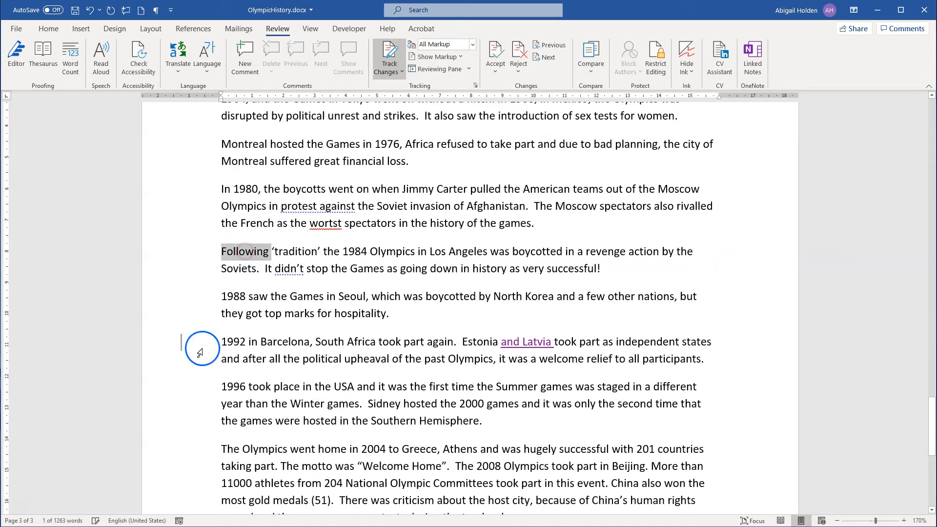
{"action": "left_click", "coordinate": [48, 28]}
{"action": "left_click", "coordinate": [96, 69]}
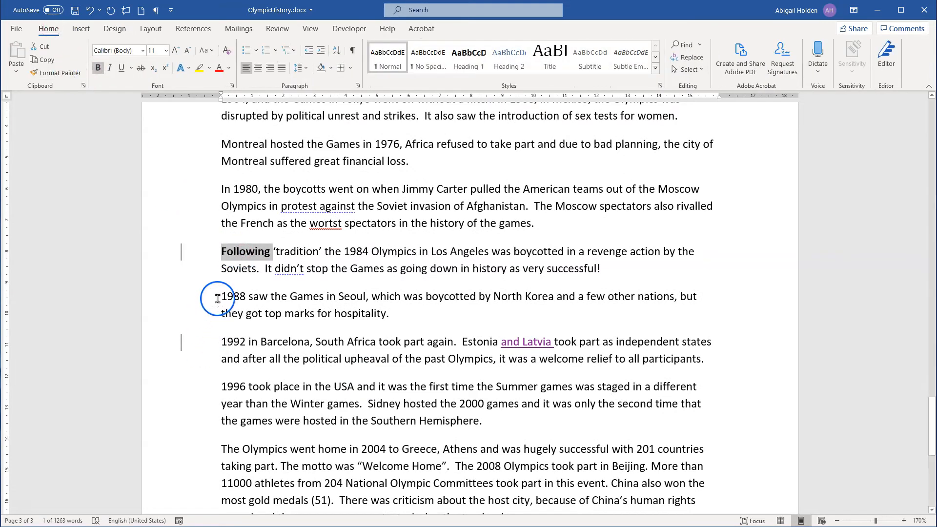
{"action": "left_click", "coordinate": [299, 286]}
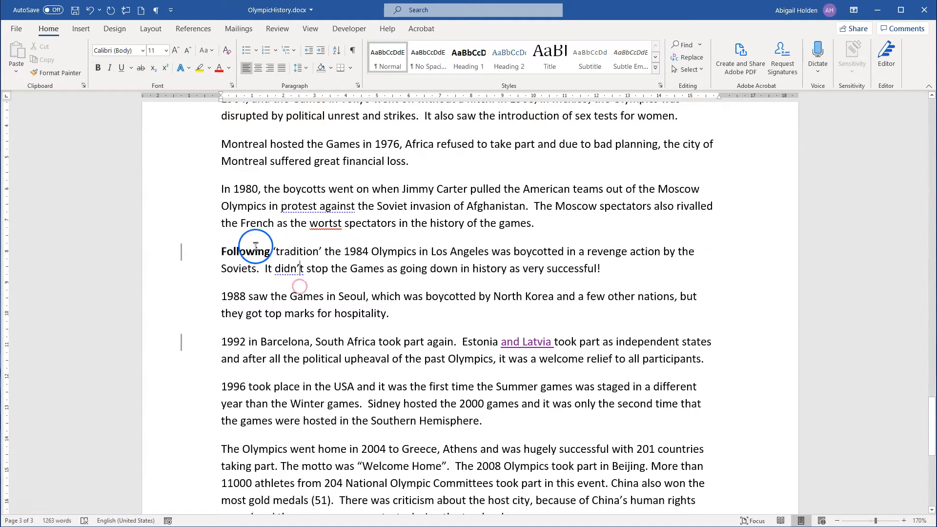
Set the markup to show revisions in balloons
{"action": "left_click", "coordinate": [292, 31]}
{"action": "left_click", "coordinate": [460, 57]}
{"action": "mouse_move", "coordinate": [438, 116]}
{"action": "left_click", "coordinate": [546, 116]}
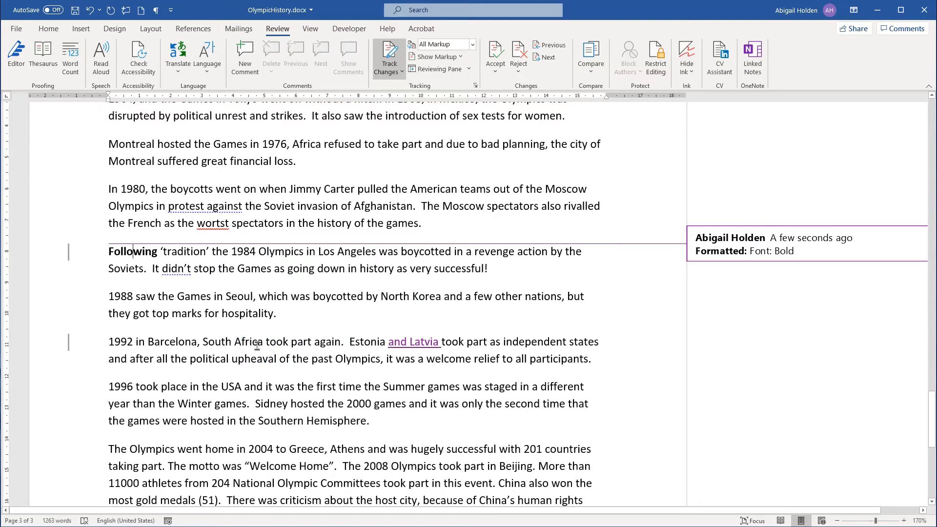
Correct the misspelled "wortst" to "worst" in the 1980 paragraph and check the tracked insertion's details
{"action": "right_click", "coordinate": [213, 226]}
{"action": "mouse_move", "coordinate": [209, 239]}
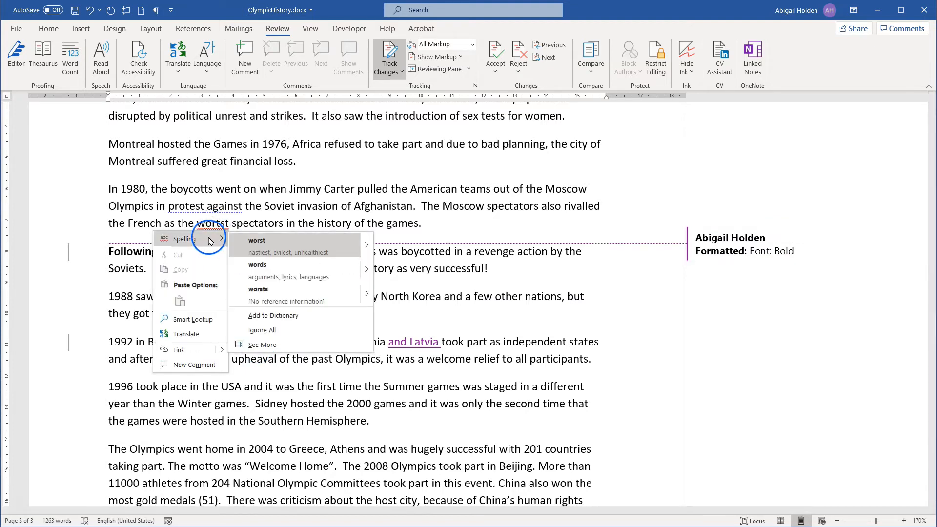
{"action": "left_click", "coordinate": [266, 244]}
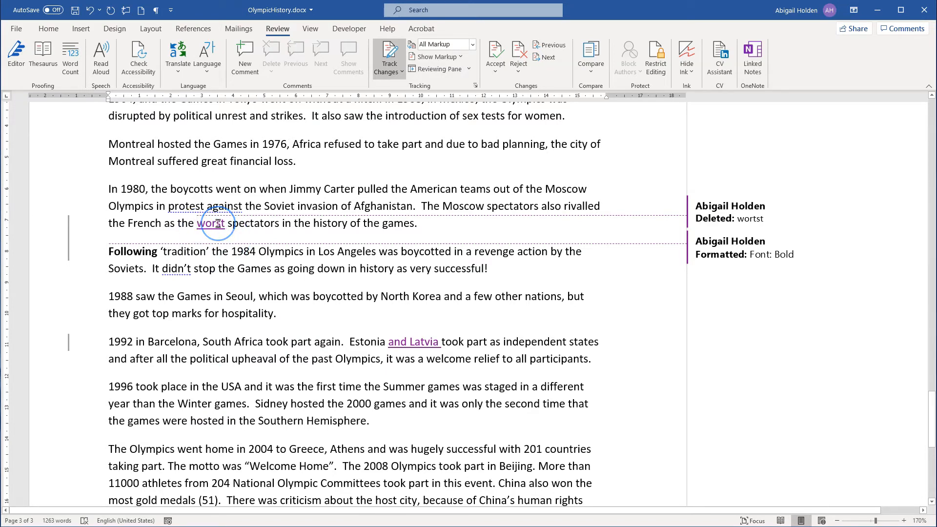
{"action": "mouse_move", "coordinate": [218, 224]}
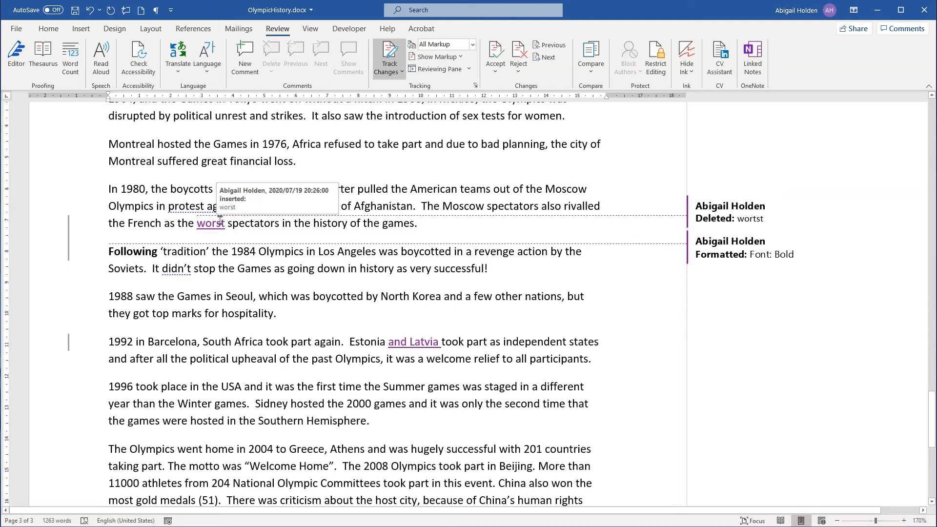
Add the comment "Hello" to the word "Summer" in the 1996 paragraph
{"action": "scroll", "coordinate": [294, 236], "scroll_direction": "down", "scroll_amount": 2}
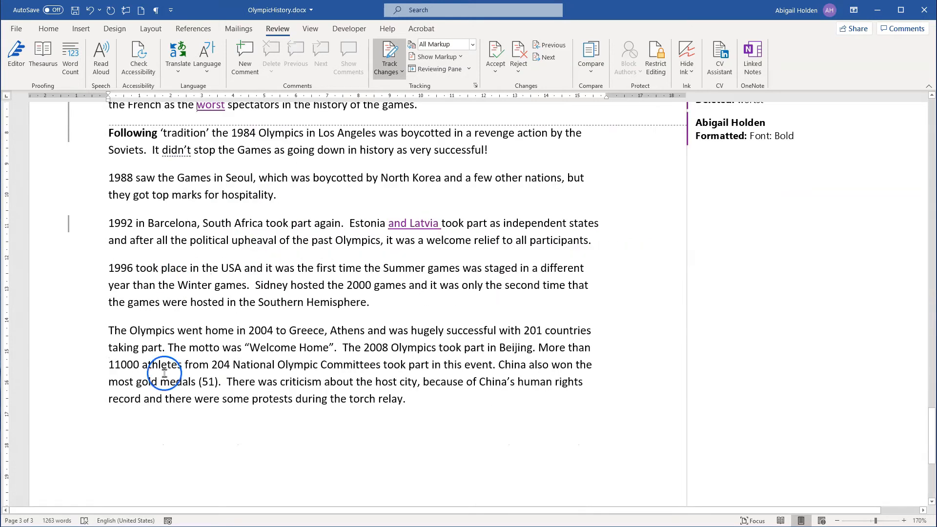
{"action": "left_click", "coordinate": [404, 267]}
{"action": "left_click", "coordinate": [245, 57]}
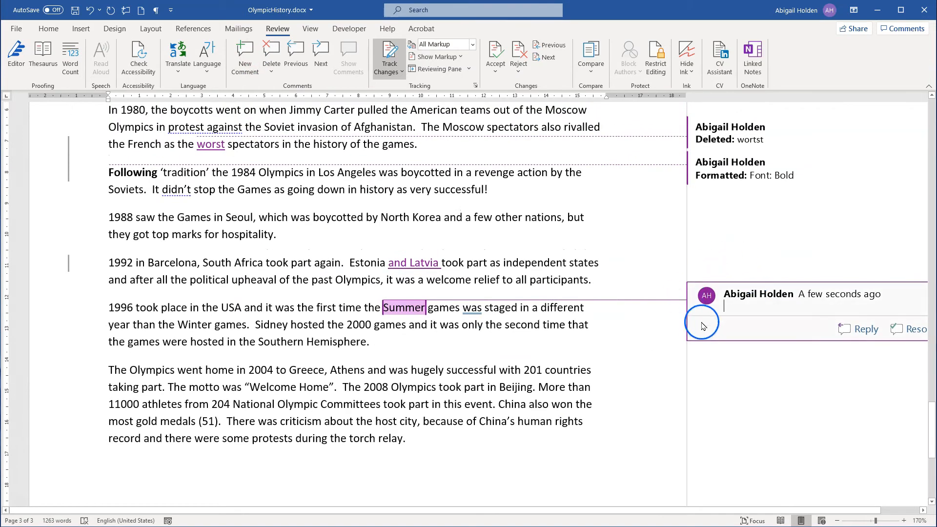
{"action": "left_click", "coordinate": [747, 178]}
{"action": "left_click", "coordinate": [731, 313]}
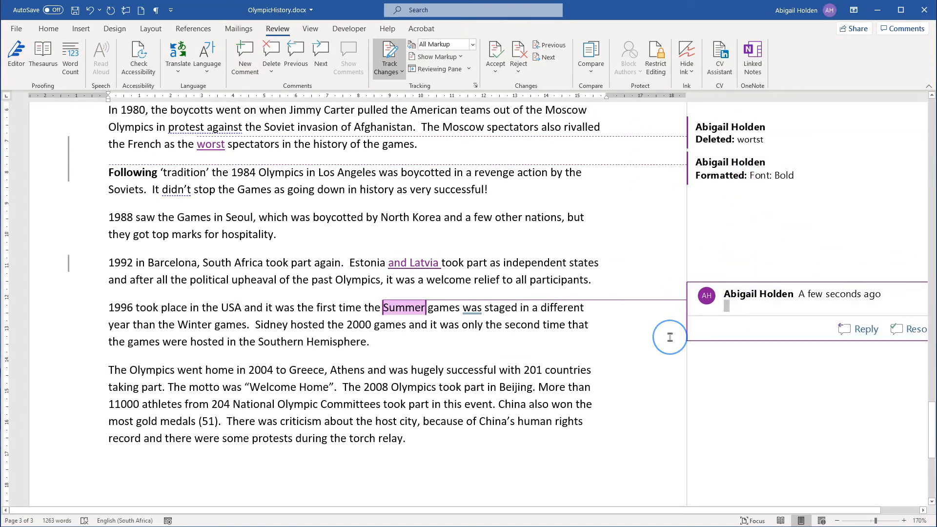
{"action": "type", "text": "Hello"}
{"action": "left_click", "coordinate": [688, 269]}
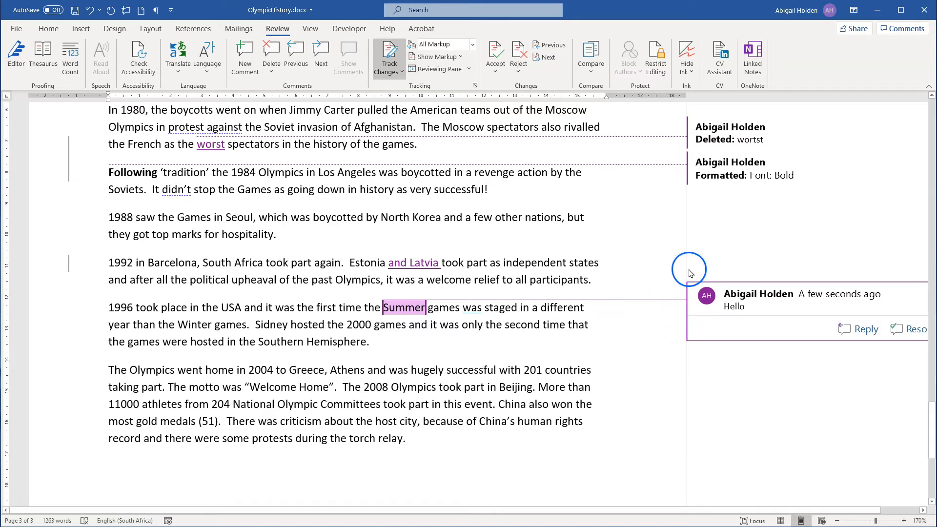
Compare the formatting, deletion and comment balloons beside the text, and return to the document body
{"action": "left_click", "coordinate": [721, 291]}
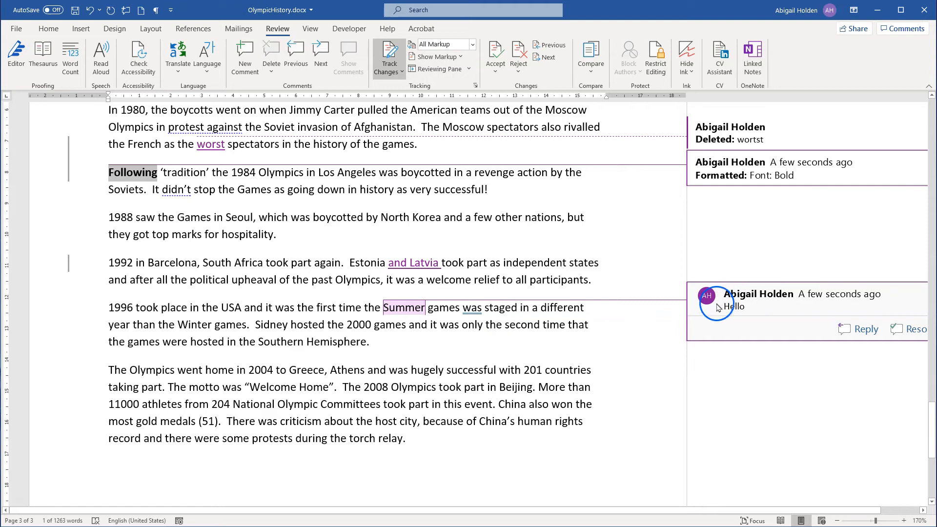
{"action": "left_click", "coordinate": [764, 140]}
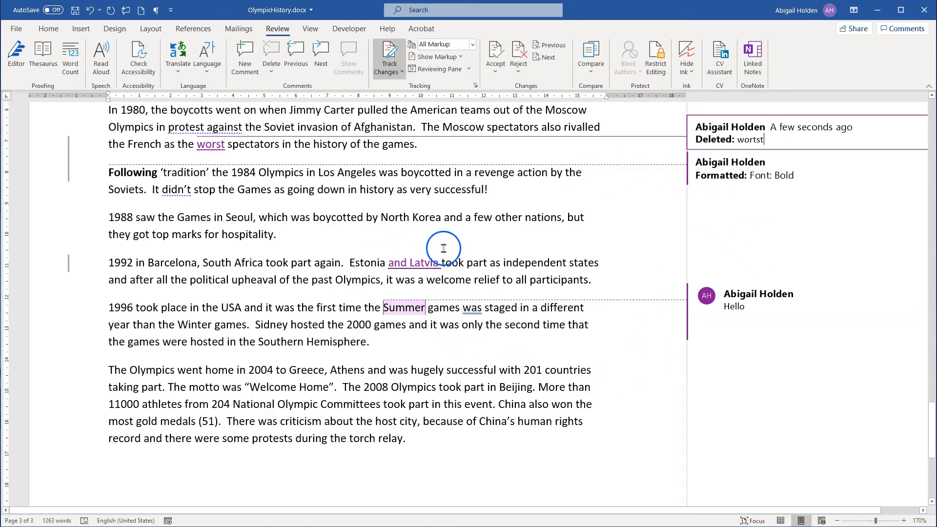
{"action": "left_click", "coordinate": [438, 172]}
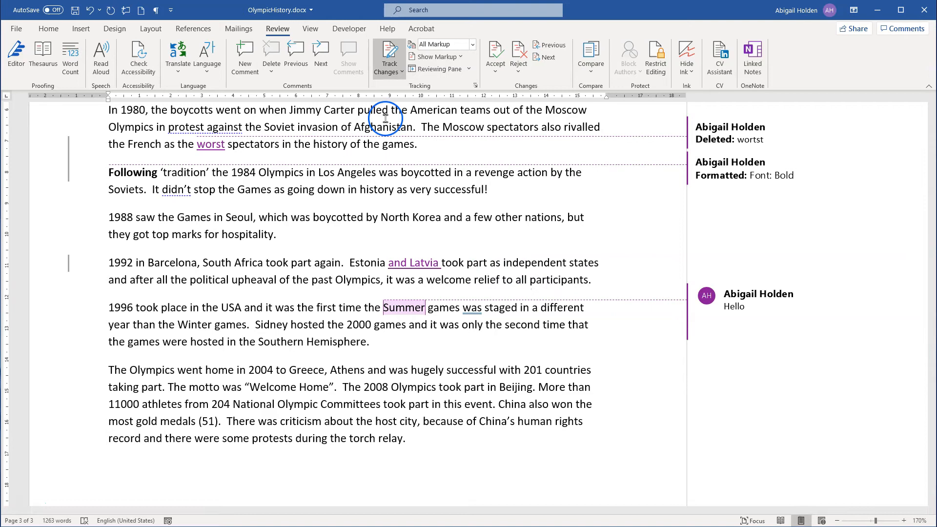
Open the track changes options and examine the choices for balloons in All Markup view and for the reviewing pane
{"action": "left_click", "coordinate": [475, 86]}
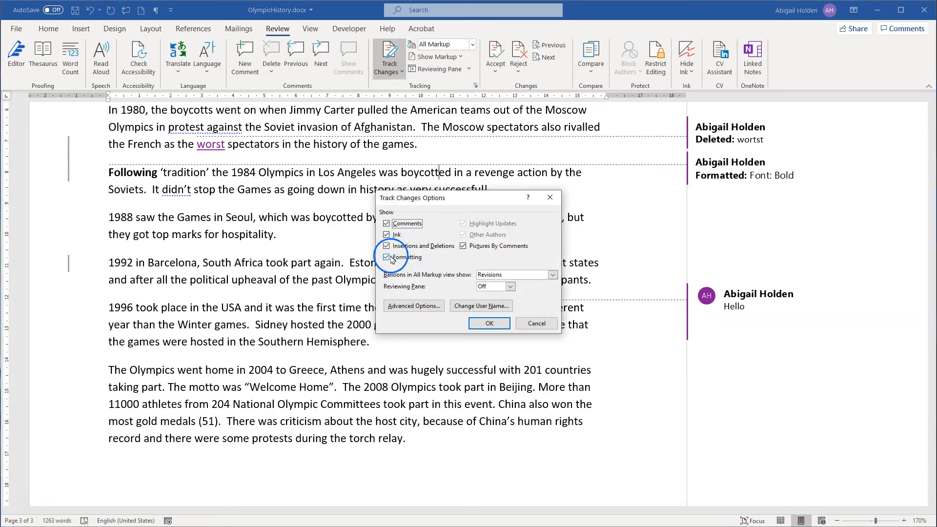
{"action": "left_click", "coordinate": [532, 273]}
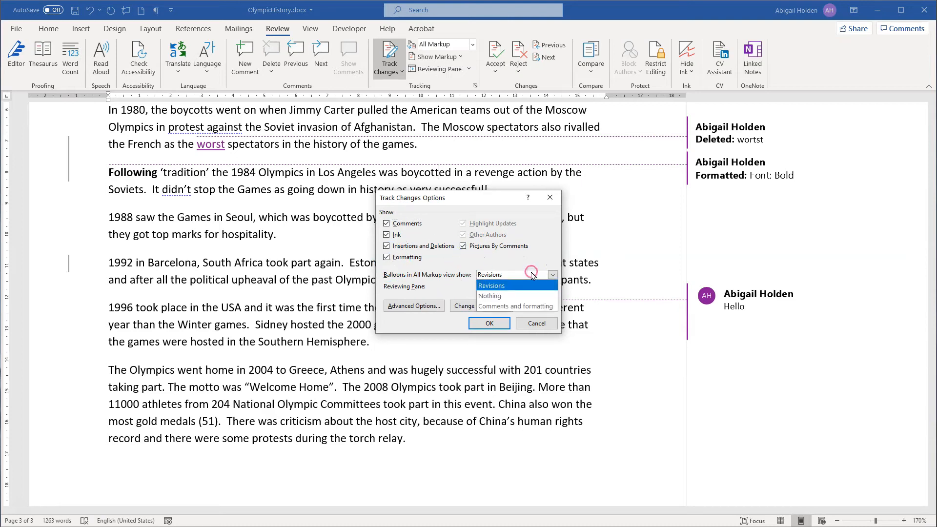
{"action": "left_click", "coordinate": [459, 279]}
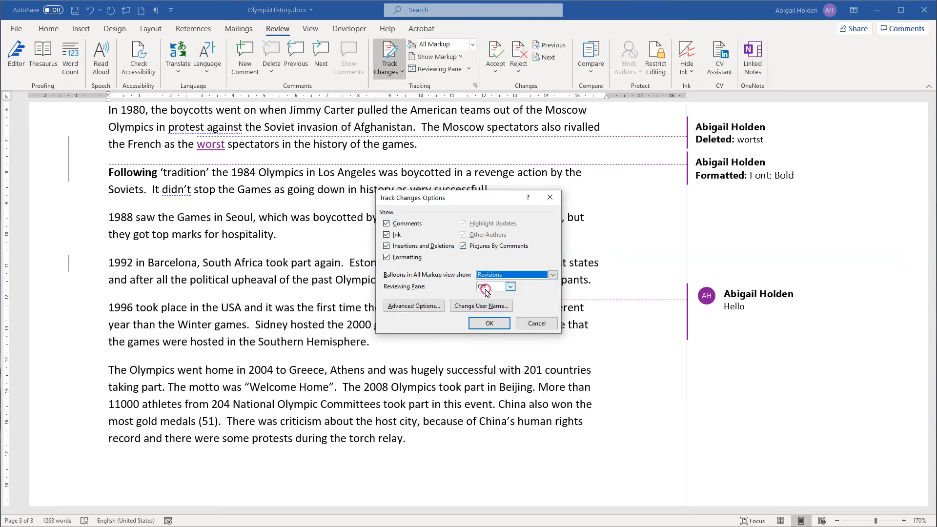
{"action": "left_click", "coordinate": [485, 288]}
{"action": "left_click", "coordinate": [461, 296]}
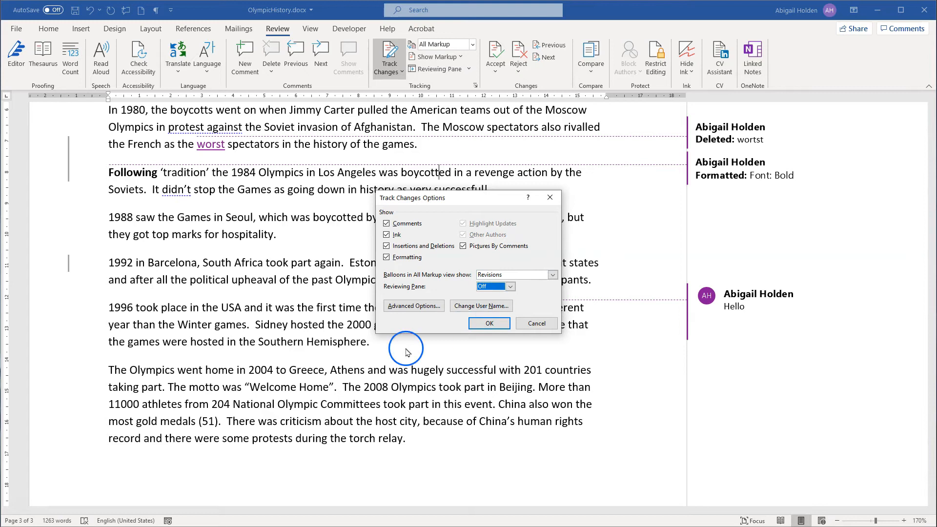
Examine the advanced track changes options, including the insertion styles and comment colours, and close both dialogs keeping the current settings
{"action": "left_click", "coordinate": [414, 305]}
{"action": "left_click", "coordinate": [458, 162]}
{"action": "left_click", "coordinate": [458, 162]}
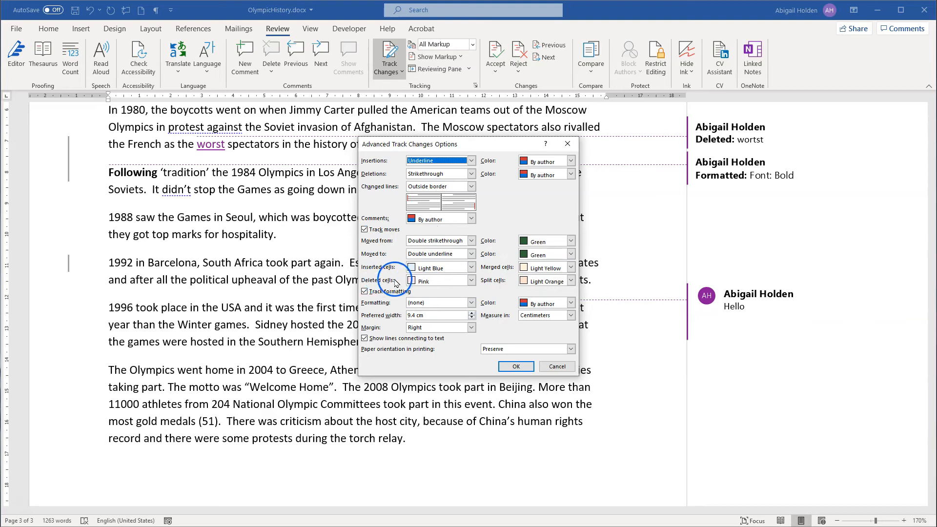
{"action": "left_click", "coordinate": [471, 218]}
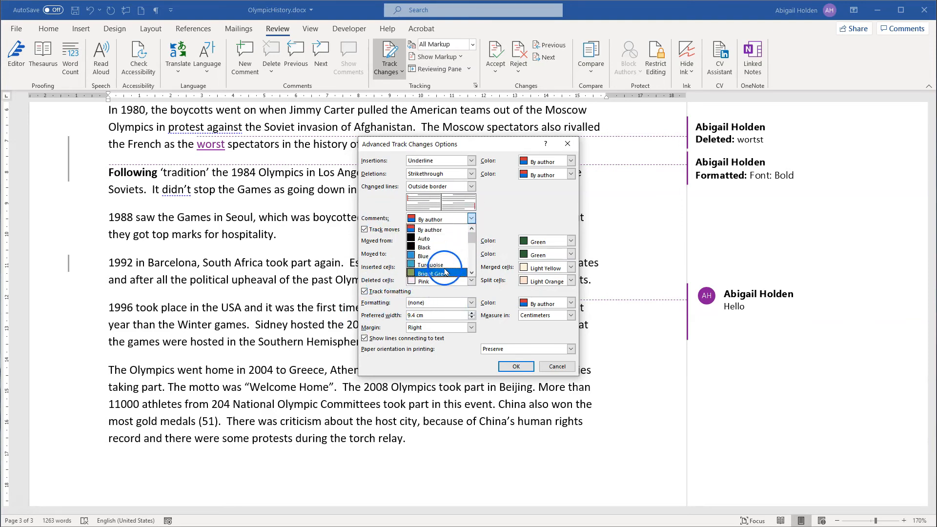
{"action": "left_click", "coordinate": [505, 222]}
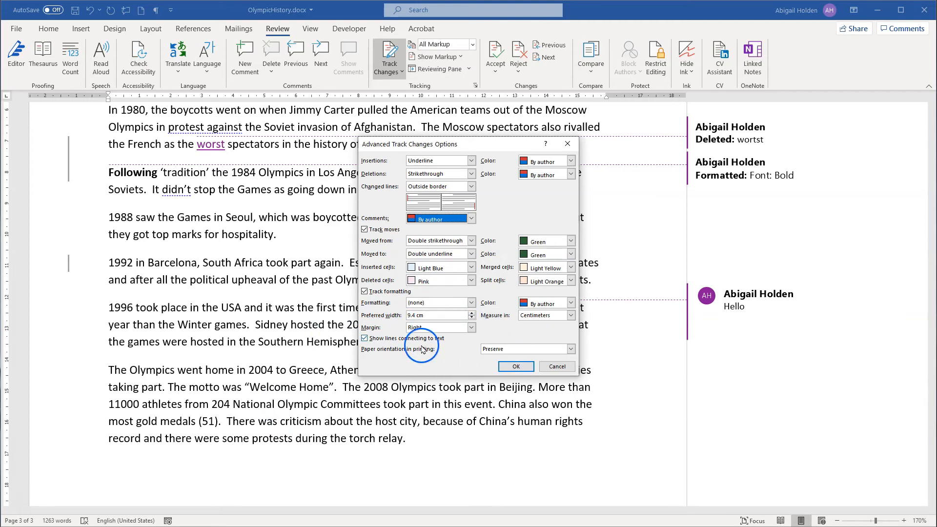
{"action": "left_click", "coordinate": [515, 366]}
{"action": "left_click", "coordinate": [488, 323]}
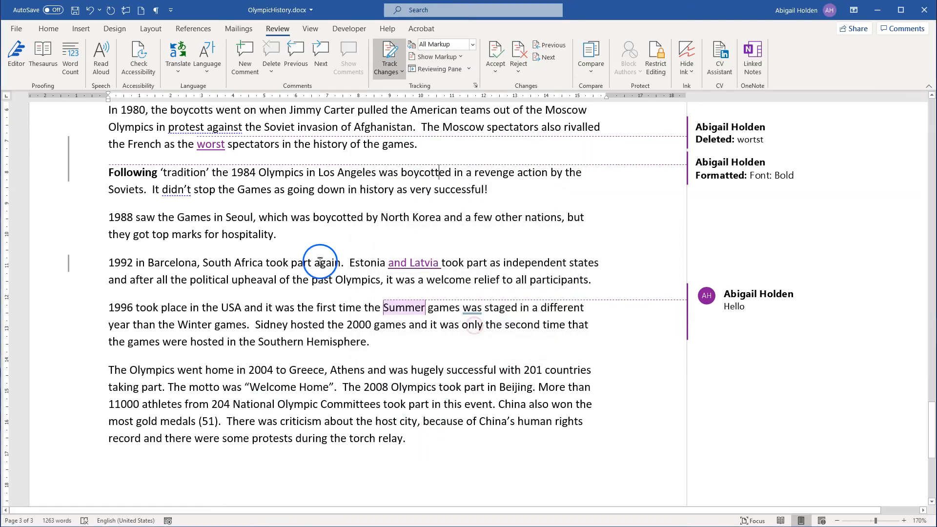
Display the document with No Markup and look through it from the last page back to the title
{"action": "left_click", "coordinate": [472, 45]}
{"action": "left_click", "coordinate": [456, 84]}
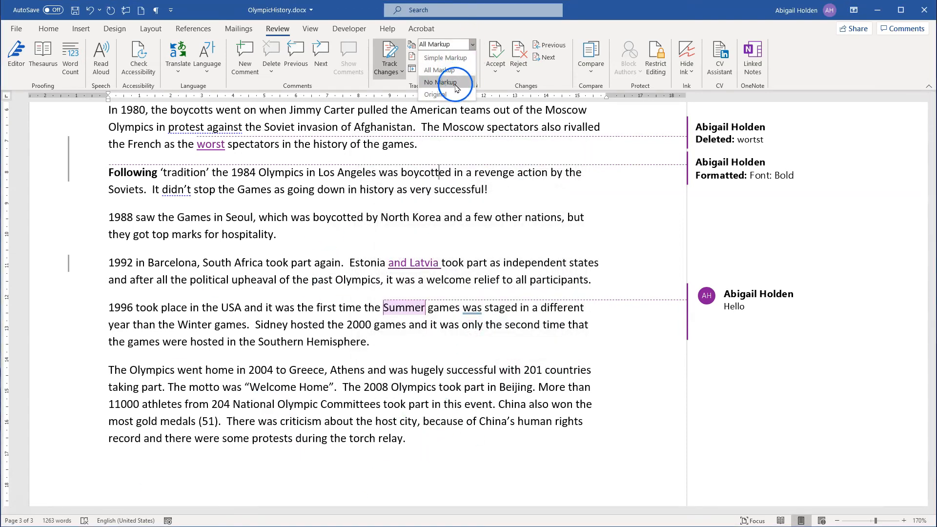
{"action": "scroll", "coordinate": [318, 387], "scroll_direction": "up", "scroll_amount": 8}
{"action": "scroll", "coordinate": [301, 420], "scroll_direction": "up", "scroll_amount": 20}
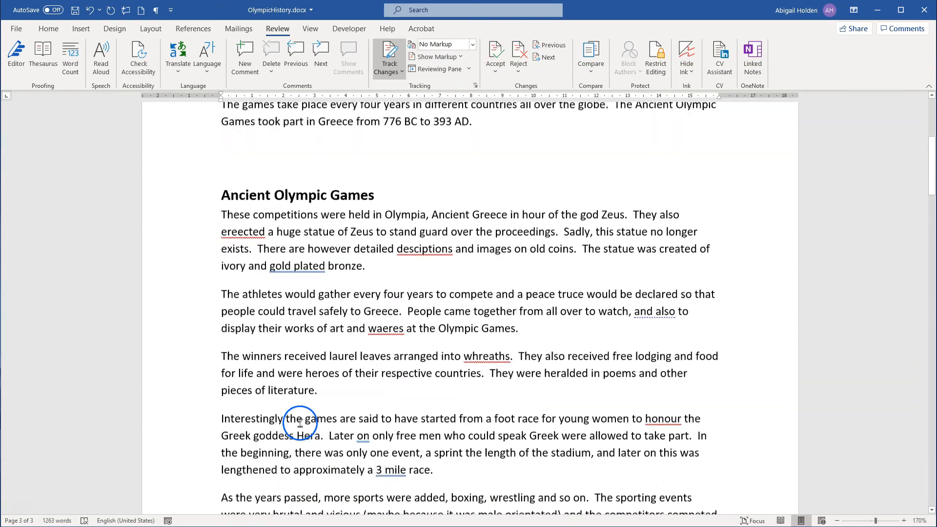
{"action": "scroll", "coordinate": [300, 422], "scroll_direction": "up", "scroll_amount": 6}
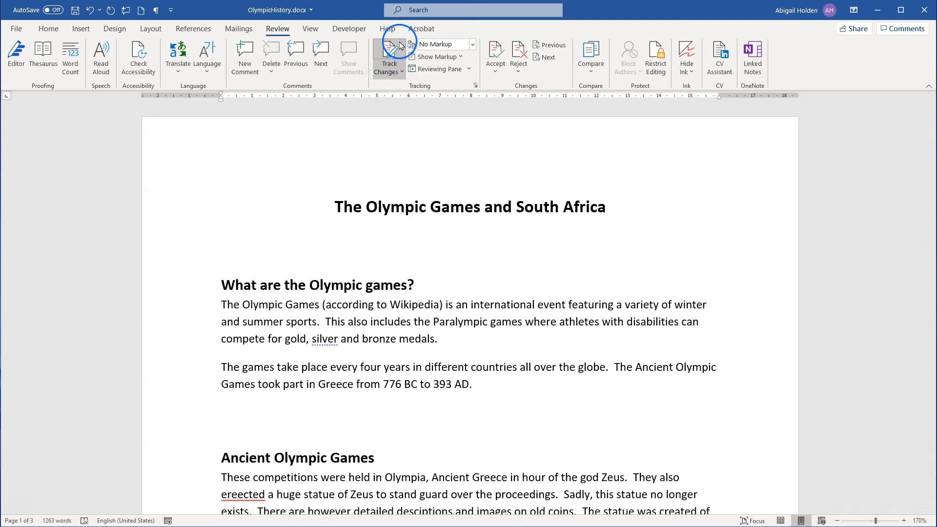
Switch the display back to All Markup and examine the tracked changes and comment on the last page
{"action": "left_click", "coordinate": [472, 44]}
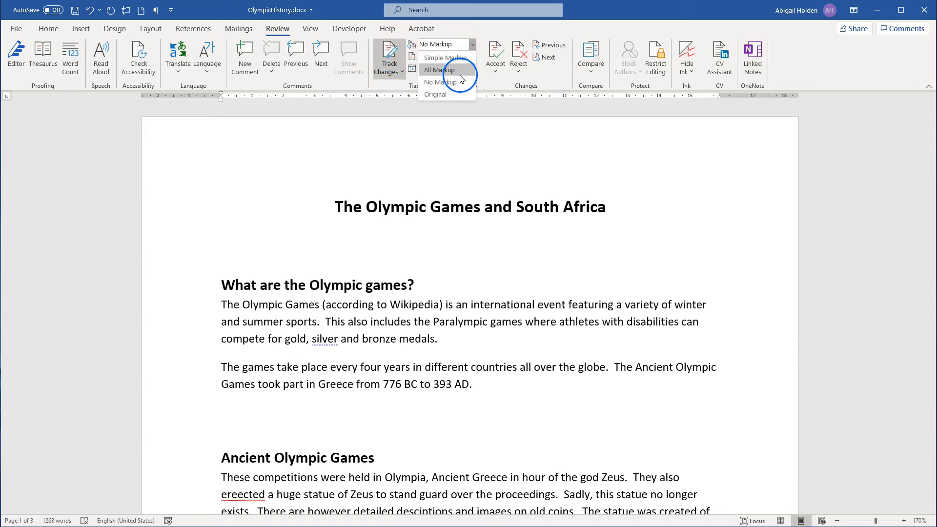
{"action": "left_click", "coordinate": [460, 76]}
{"action": "scroll", "coordinate": [258, 273], "scroll_direction": "down", "scroll_amount": 6}
{"action": "scroll", "coordinate": [235, 286], "scroll_direction": "down", "scroll_amount": 20}
{"action": "scroll", "coordinate": [246, 263], "scroll_direction": "down", "scroll_amount": 8}
{"action": "scroll", "coordinate": [249, 168], "scroll_direction": "up", "scroll_amount": 4}
{"action": "scroll", "coordinate": [683, 234], "scroll_direction": "down", "scroll_amount": 2}
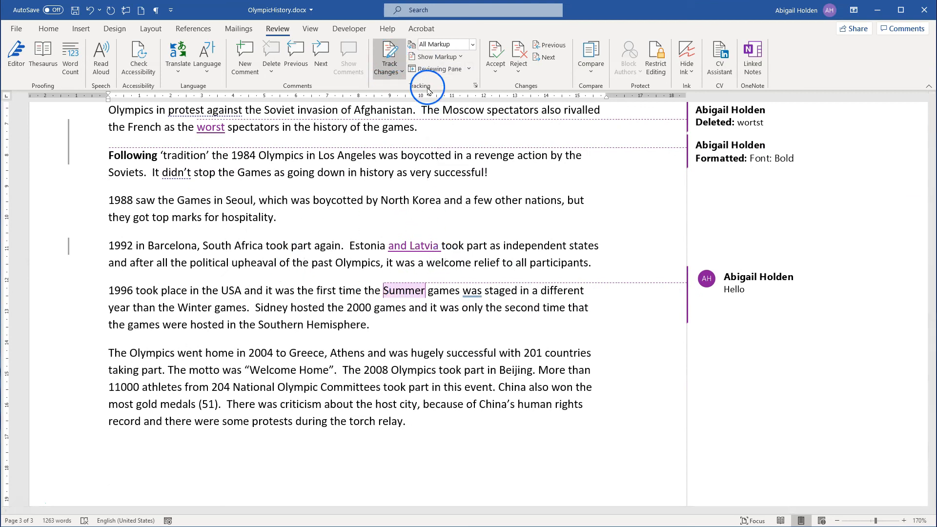
Display the document with No Markup and italicise the word "boycotted" in the 1988 paragraph
{"action": "left_click", "coordinate": [472, 44]}
{"action": "left_click", "coordinate": [451, 80]}
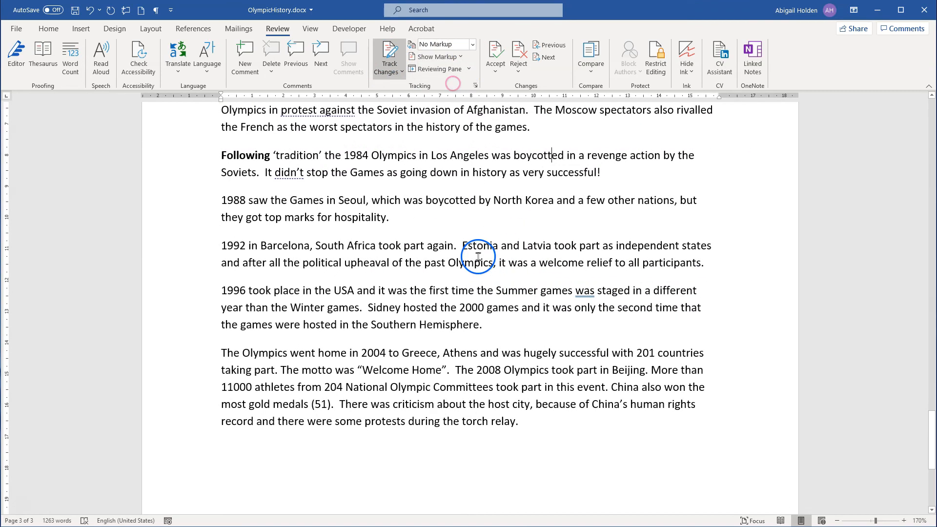
{"action": "double_click", "coordinate": [433, 200]}
{"action": "key", "text": "ctrl+i"}
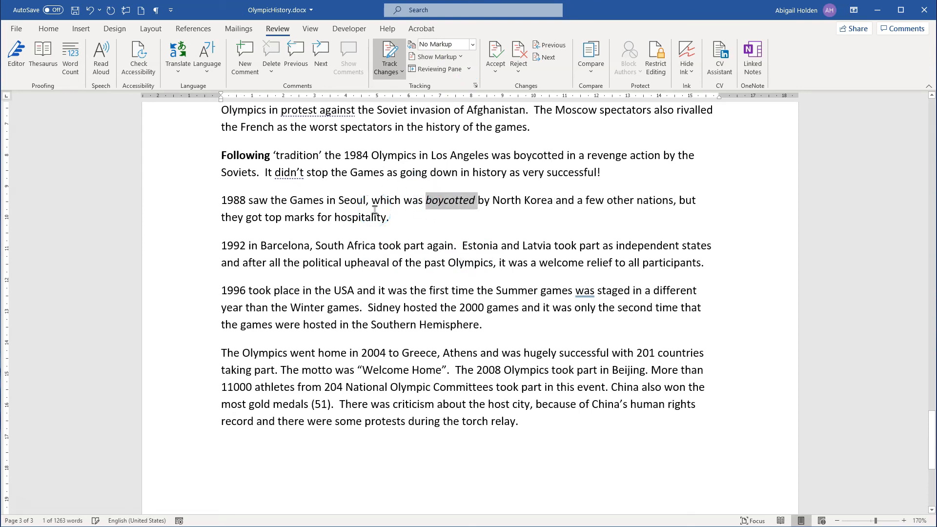
{"action": "left_click", "coordinate": [365, 200]}
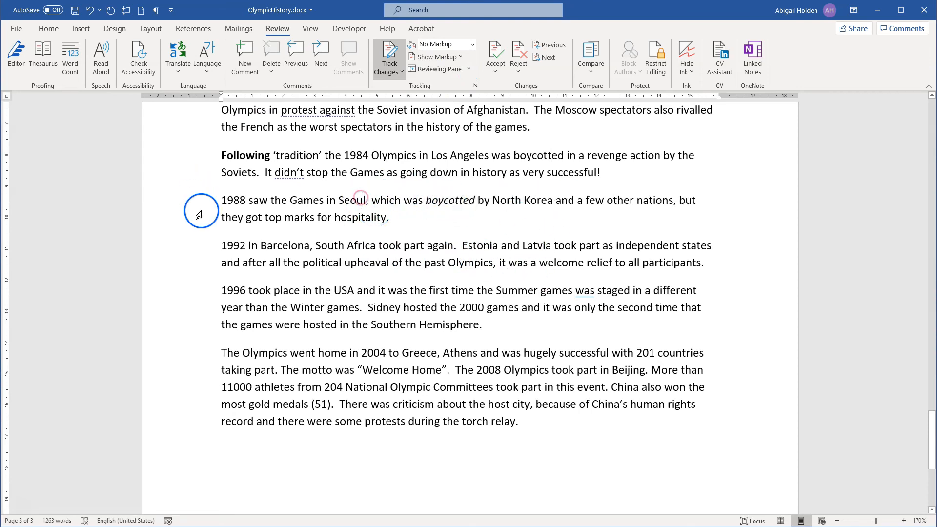
Switch the display to Simple Markup and expand the full markup from the change bar beside the 1988 paragraph
{"action": "left_click", "coordinate": [472, 44]}
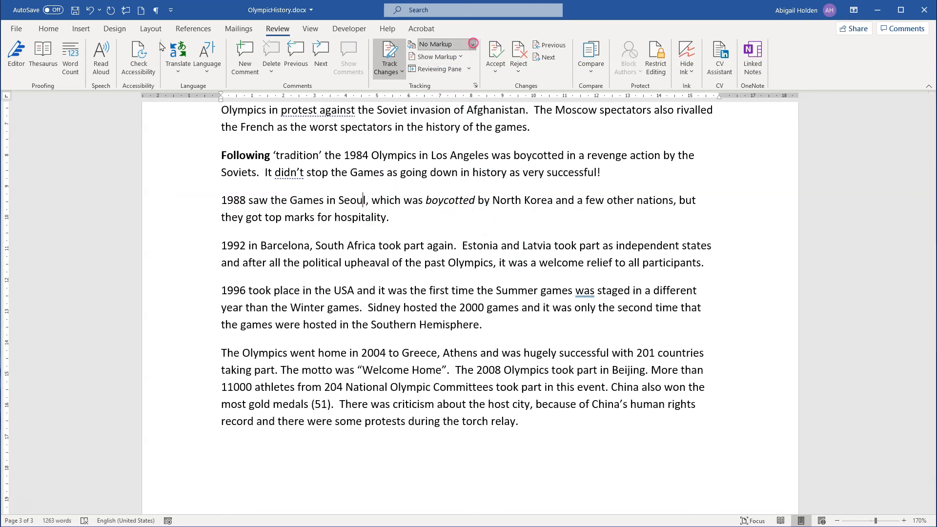
{"action": "left_click", "coordinate": [458, 60]}
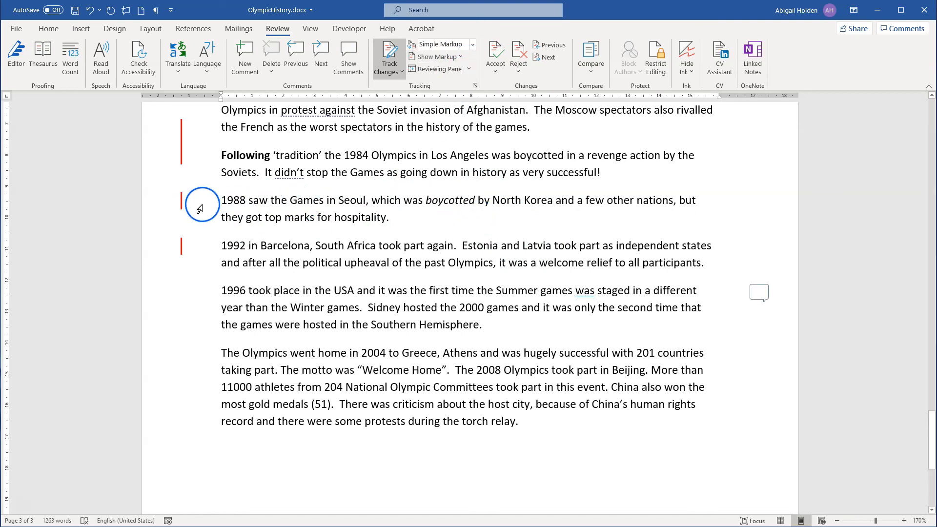
{"action": "left_click", "coordinate": [180, 203]}
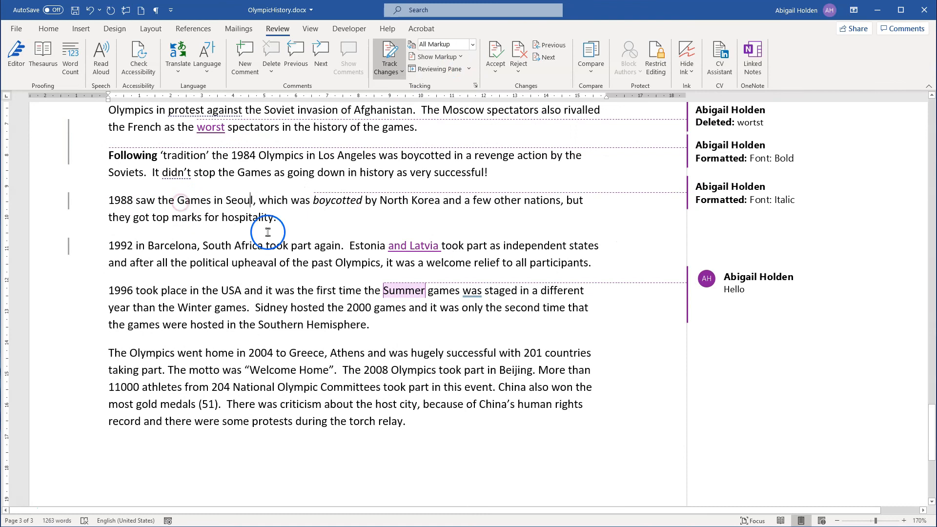